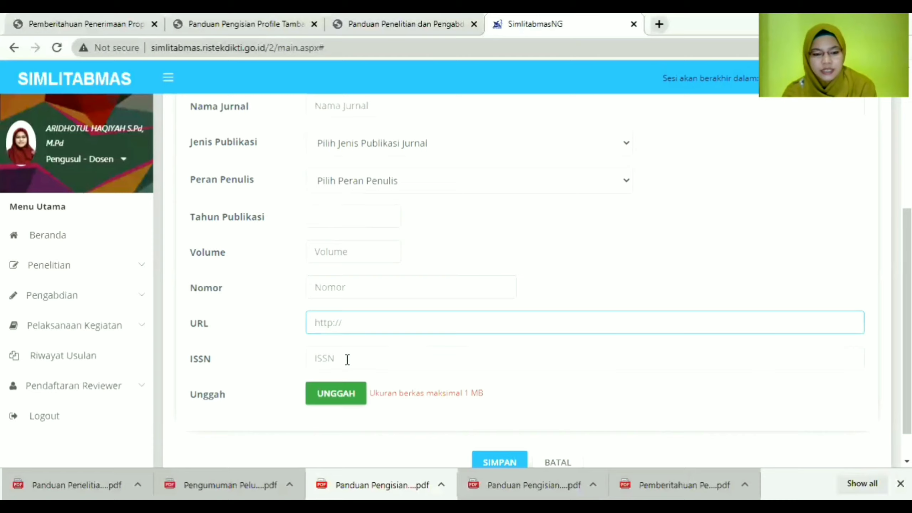
Review the ISSN, file upload and save options at the end of the blank journal article form.
left_click(347, 359)
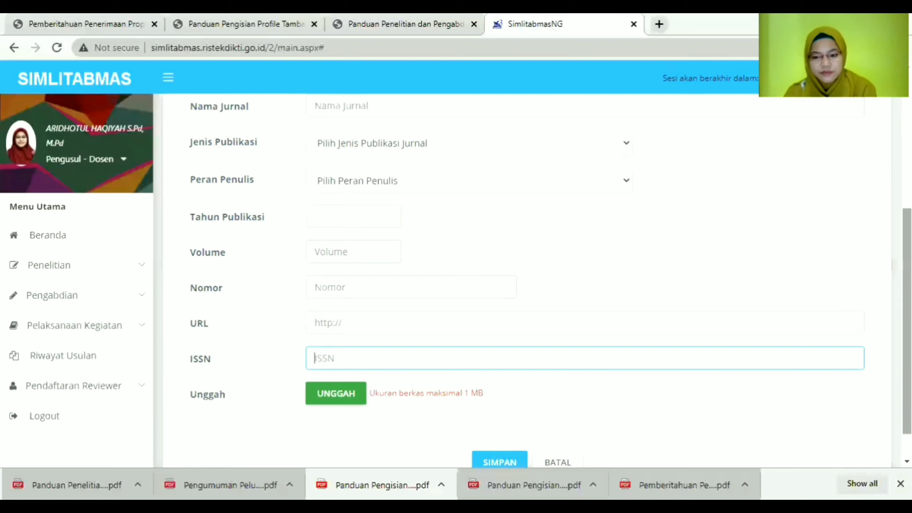
scroll(550, 285, "up", 2)
scroll(550, 286, "down", 1)
scroll(526, 280, "down", 2)
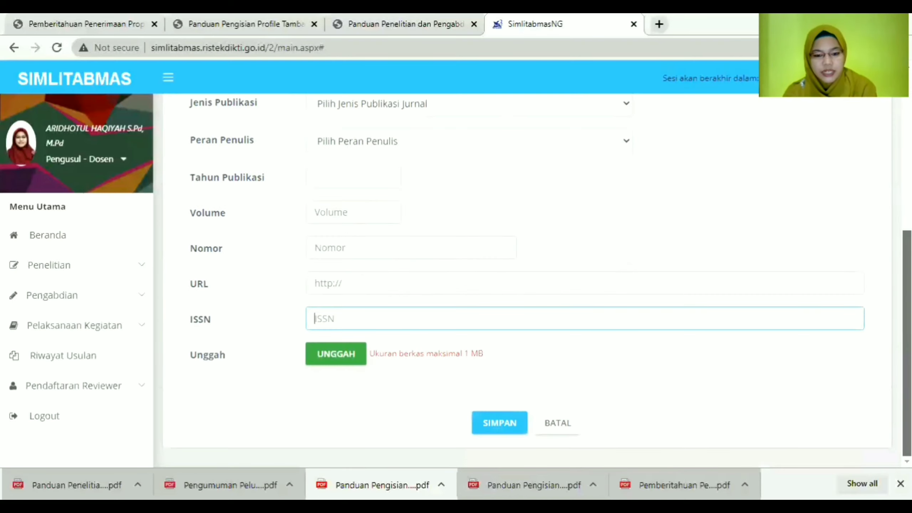
left_click(503, 424)
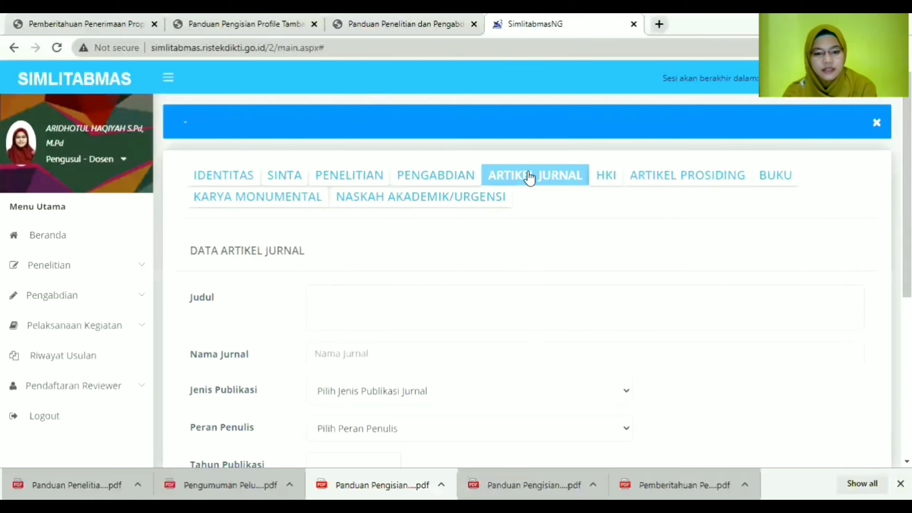
Cancel the blank journal article entry and return to the start of the journal article list.
left_click(530, 175)
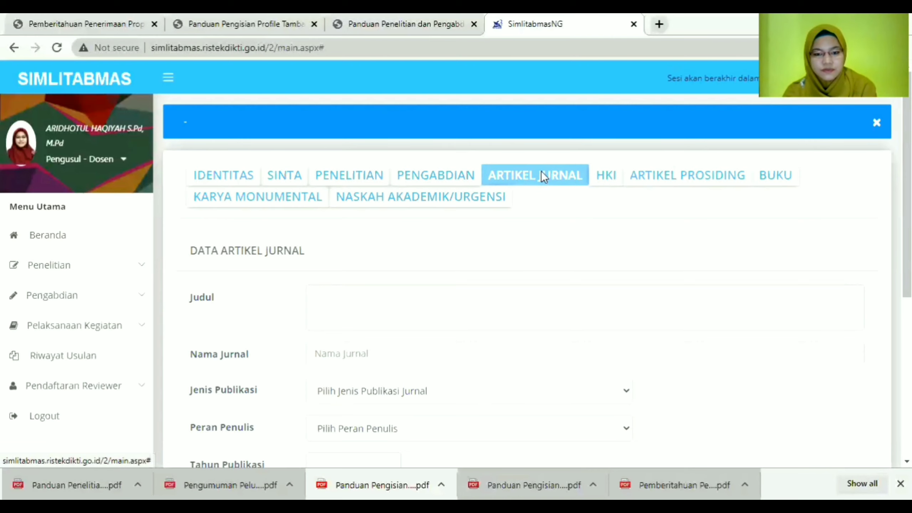
scroll(545, 176, "down", 8)
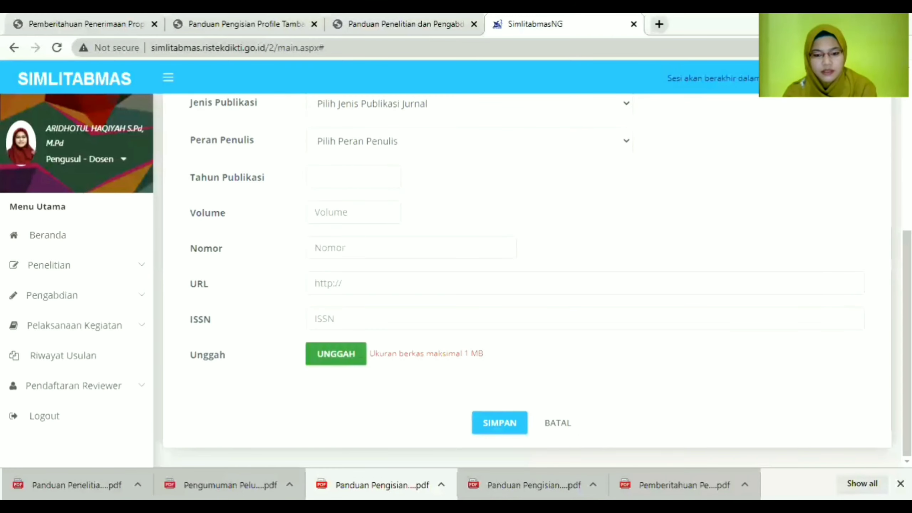
left_click(557, 423)
left_click_drag(907, 191, 907, 143)
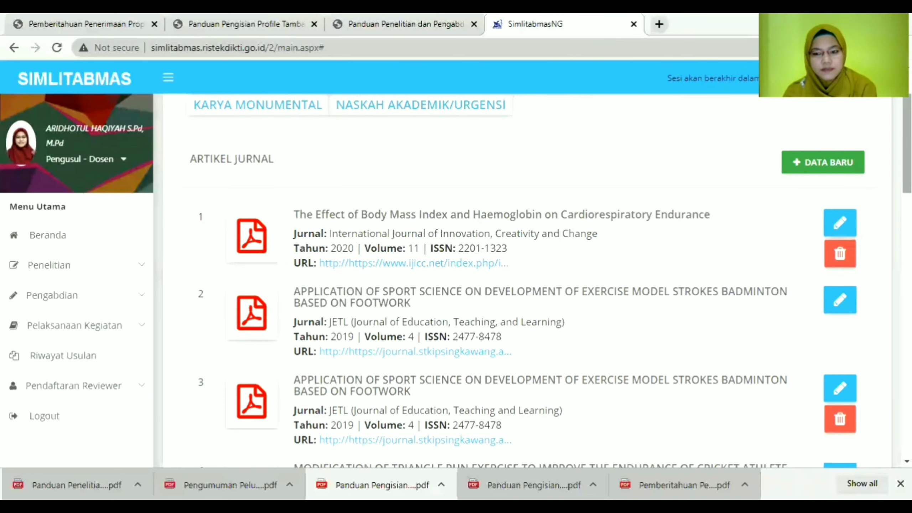
left_click_drag(908, 143, 908, 120)
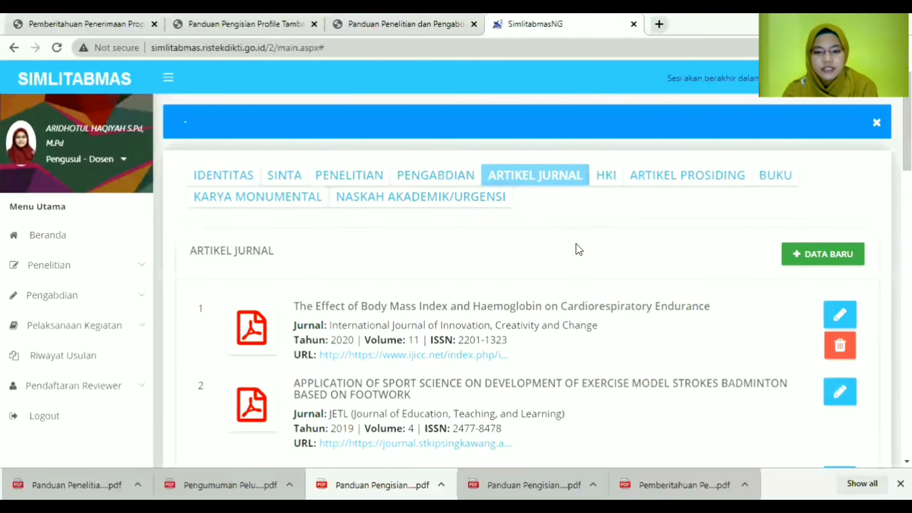
Open a new blank intellectual property record in the HKI section and go to its title field.
left_click(605, 178)
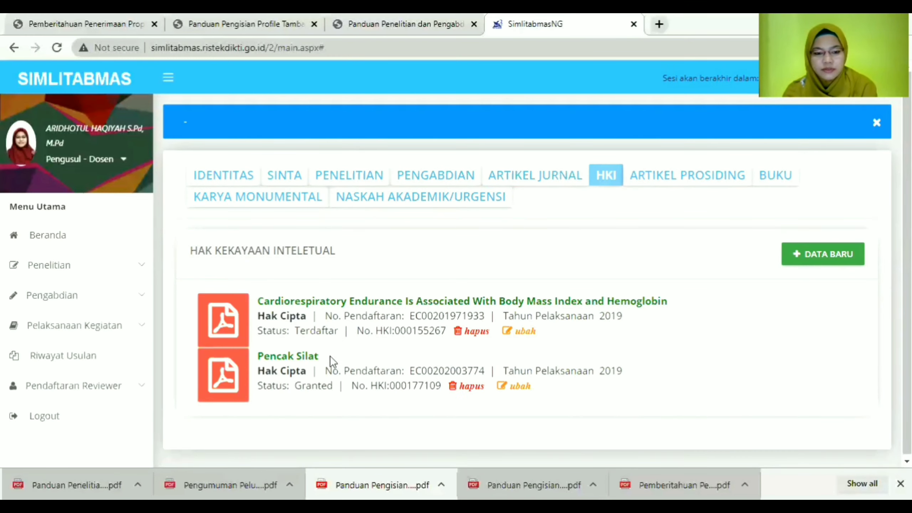
left_click(808, 255)
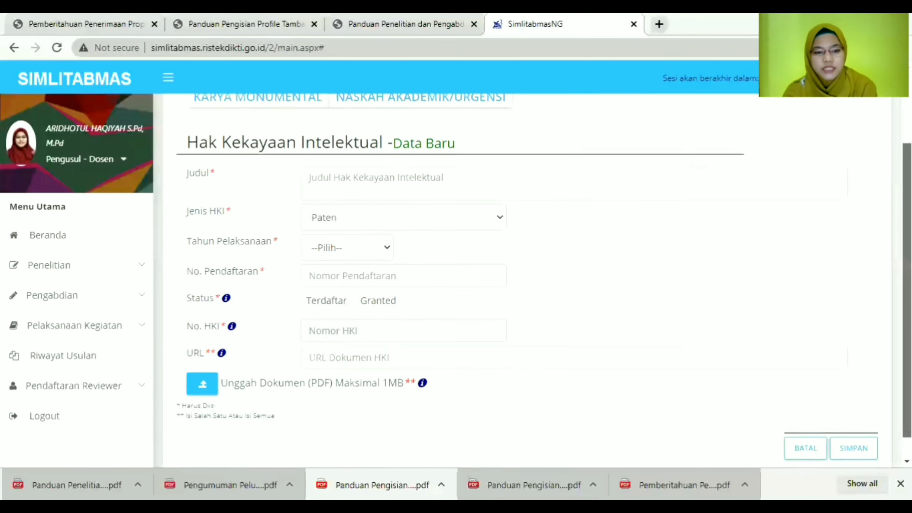
left_click(369, 178)
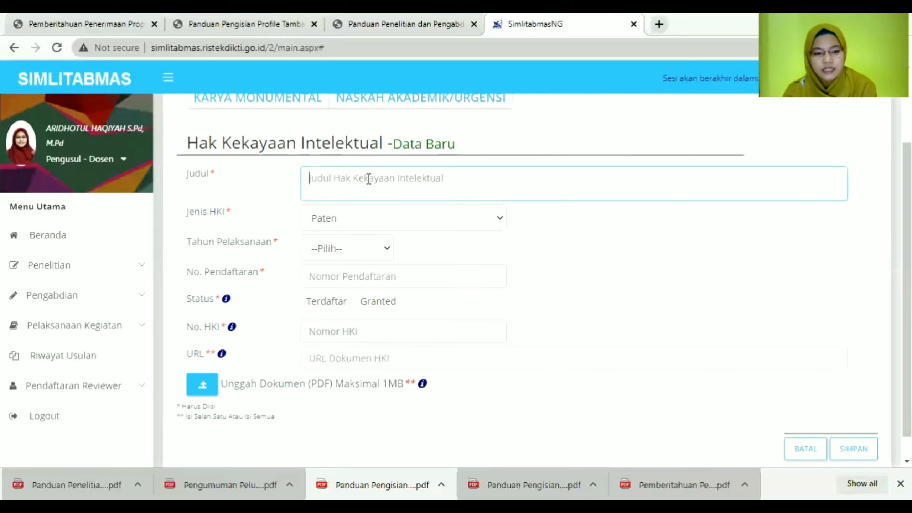
Look through the HKI type, implementation year and status options of the blank record, and cancel the entry.
left_click(390, 217)
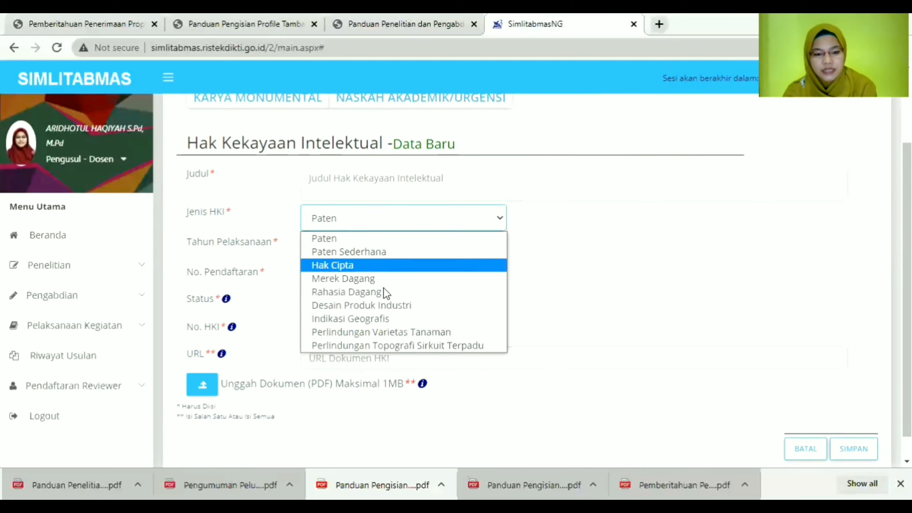
left_click(609, 265)
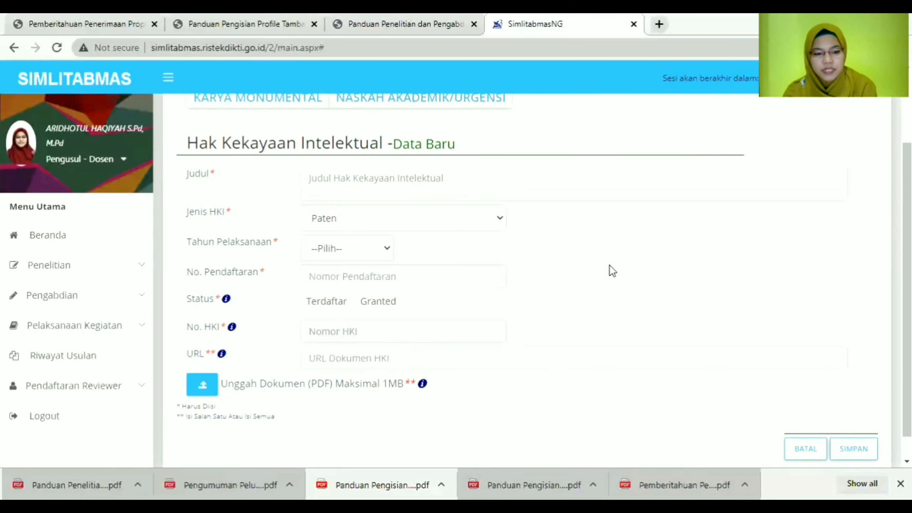
left_click(376, 249)
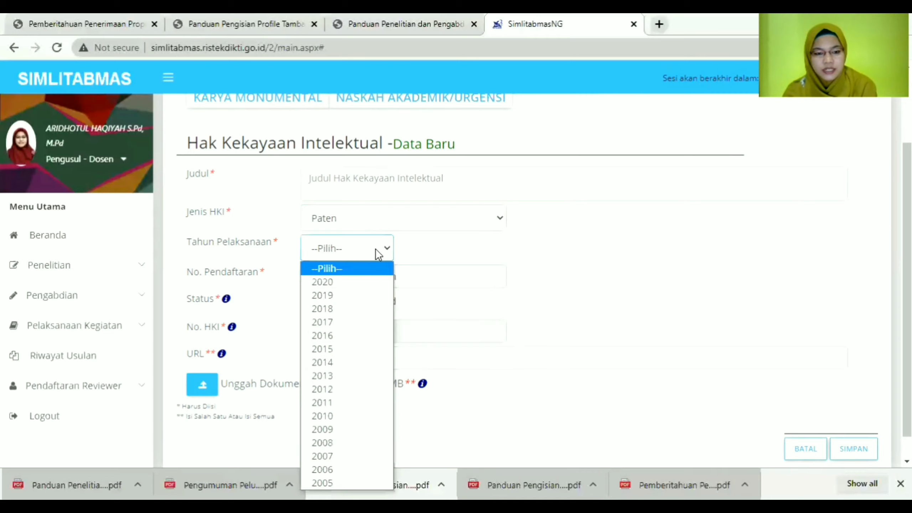
left_click(469, 253)
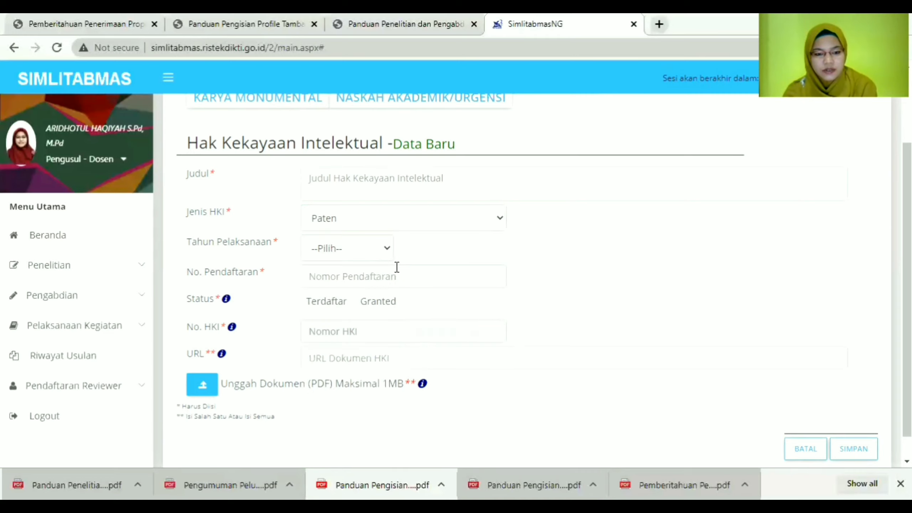
left_click(340, 303)
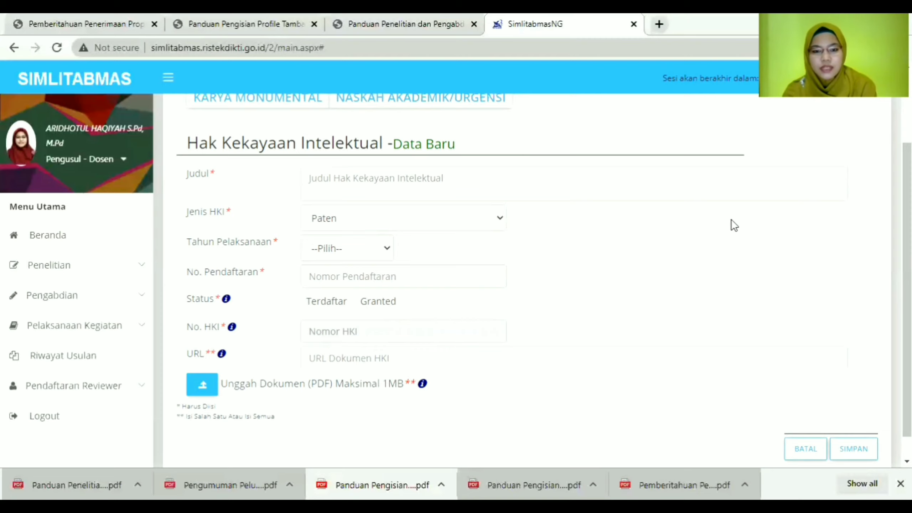
scroll(847, 464, "down", 1)
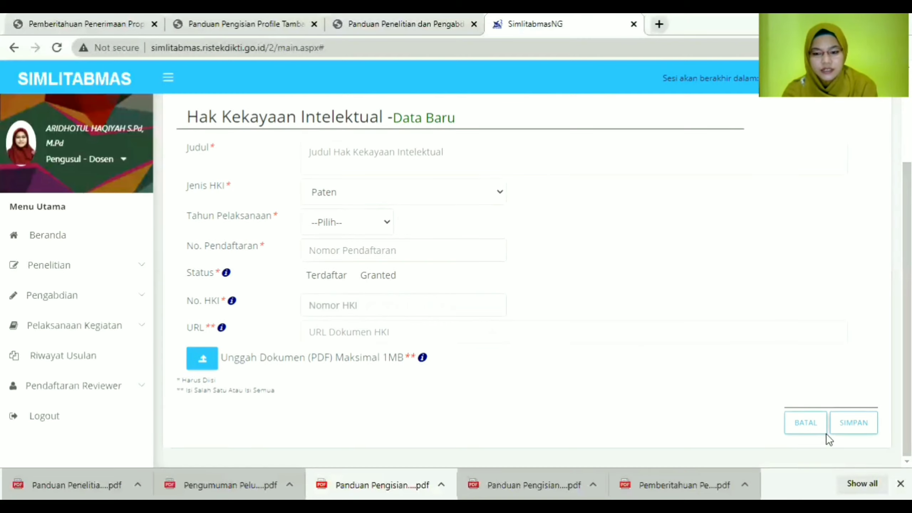
left_click(805, 423)
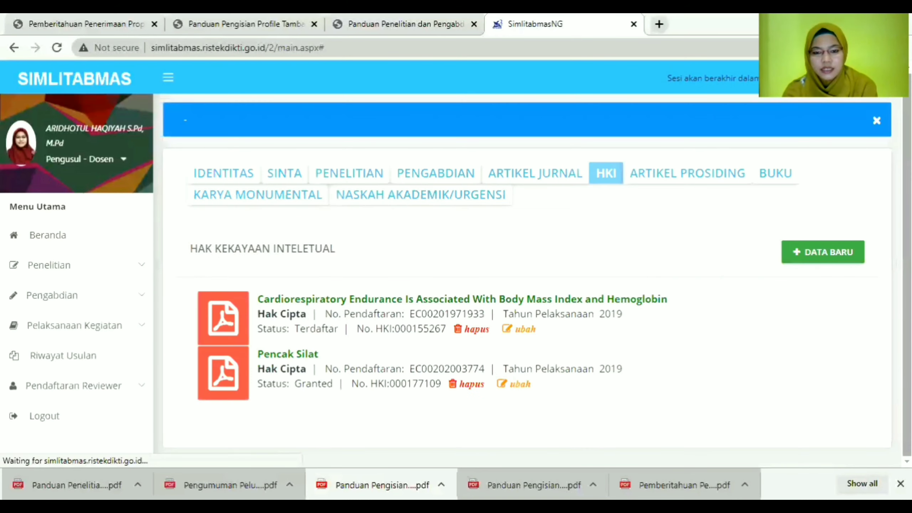
Open the Artikel Prosiding section and look through the whole list of recorded proceedings articles.
left_click(713, 177)
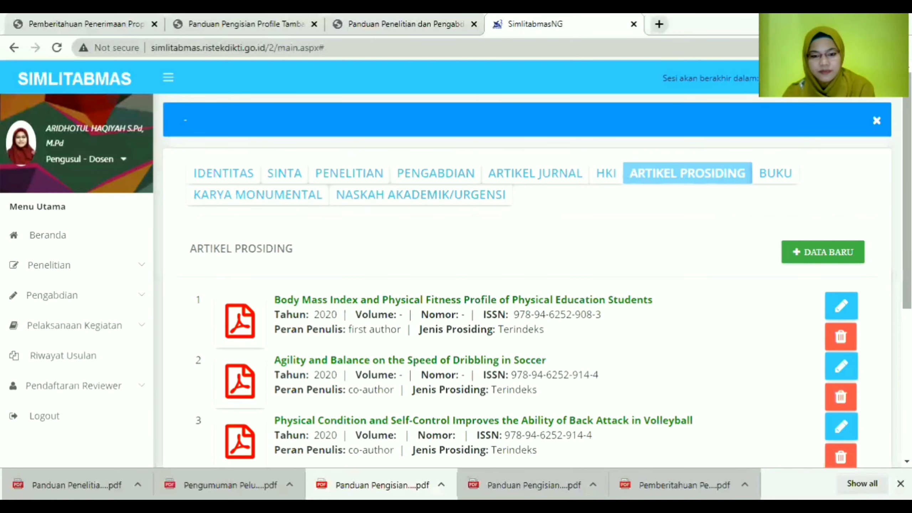
scroll(713, 178, "down", 3)
scroll(527, 280, "down", 3)
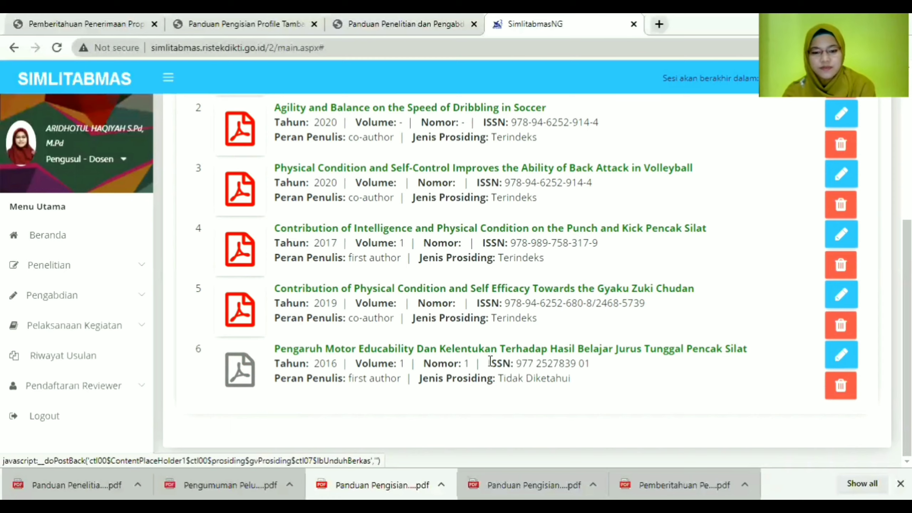
scroll(491, 361, "up", 2)
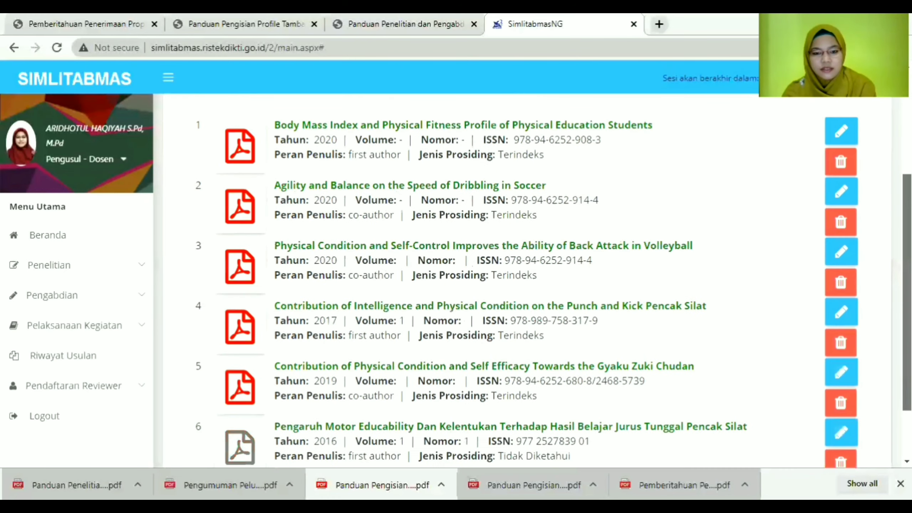
scroll(789, 258, "up", 4)
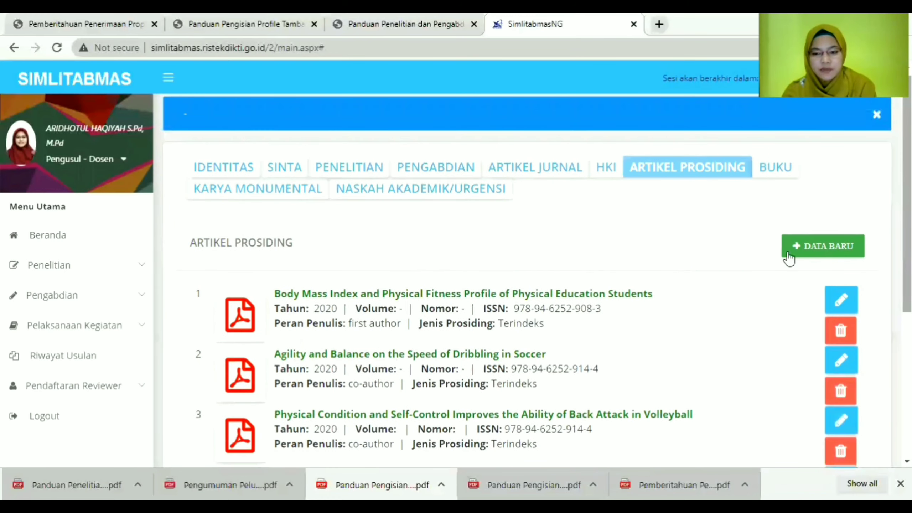
Open a blank proceedings article entry and review its title, proceedings name and year fields.
left_click(809, 248)
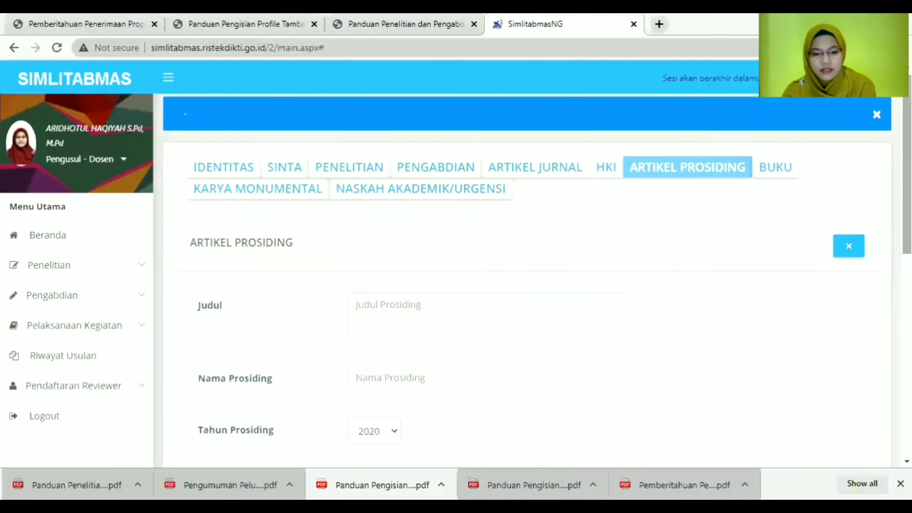
scroll(528, 281, "down", 4)
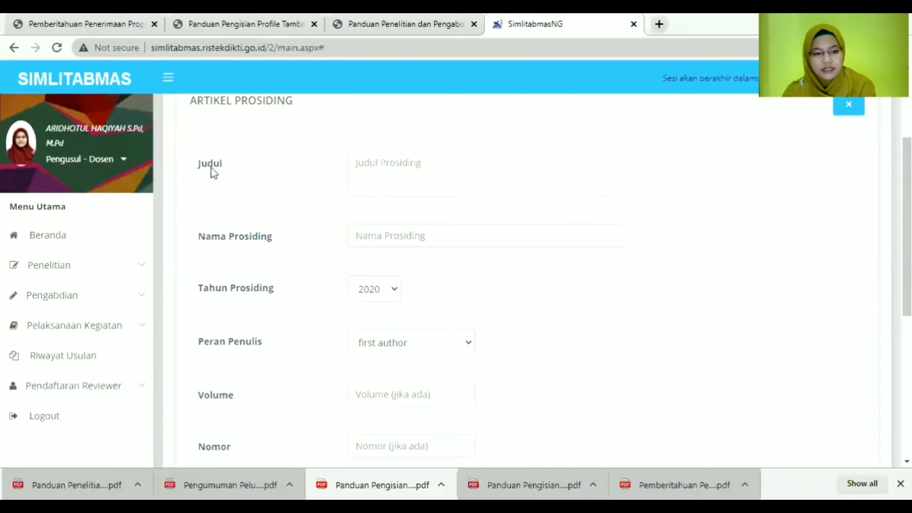
left_click(383, 170)
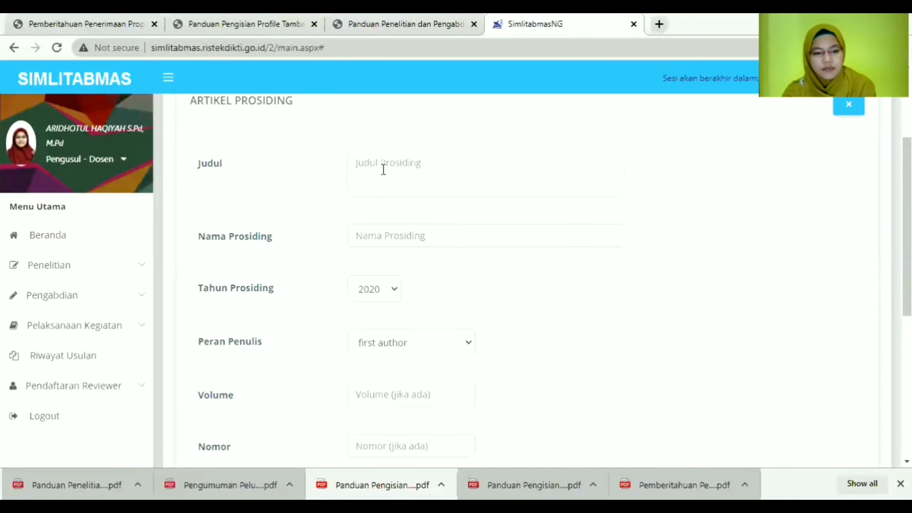
left_click(400, 240)
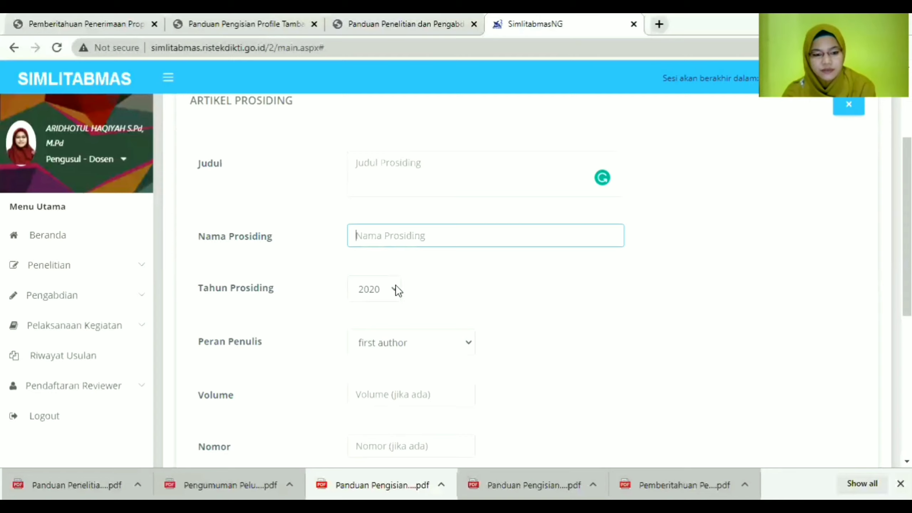
scroll(448, 244, "down", 3)
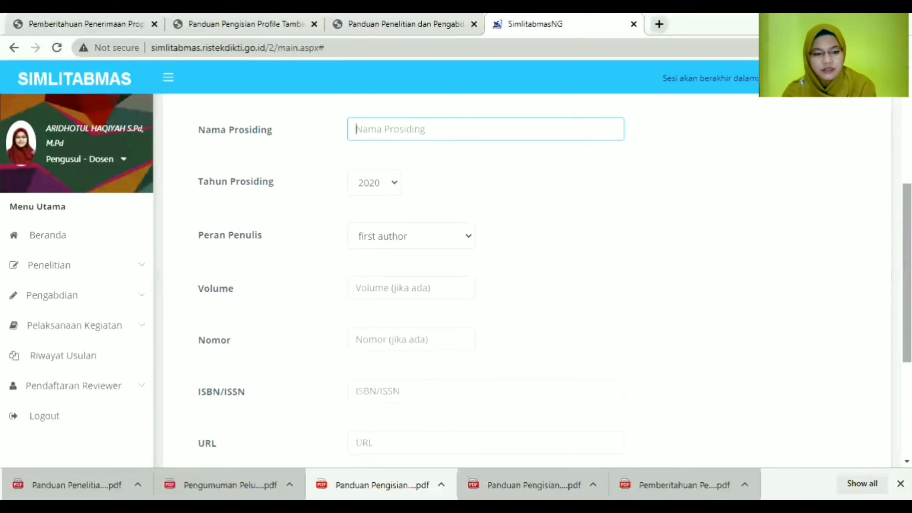
View the available author roles and proceedings types in the blank entry, along with its volume, number, ISBN/ISSN and URL fields.
left_click(448, 244)
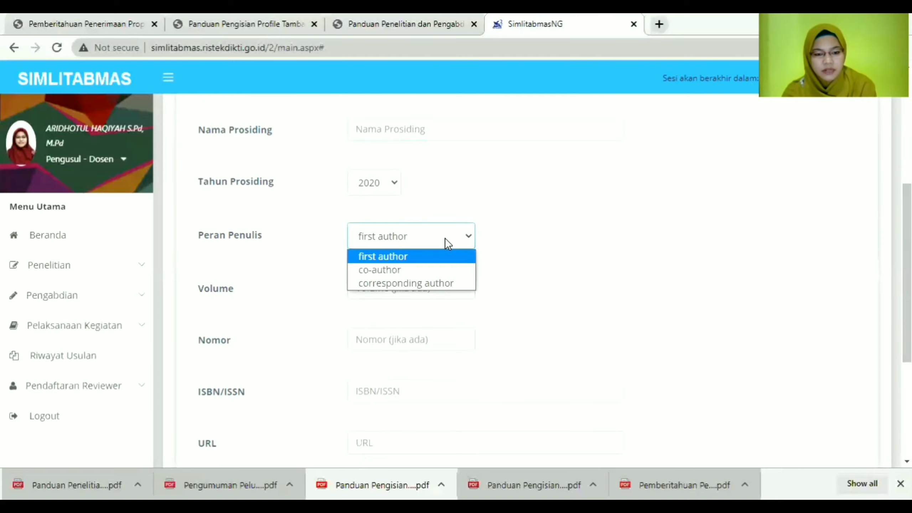
left_click(553, 239)
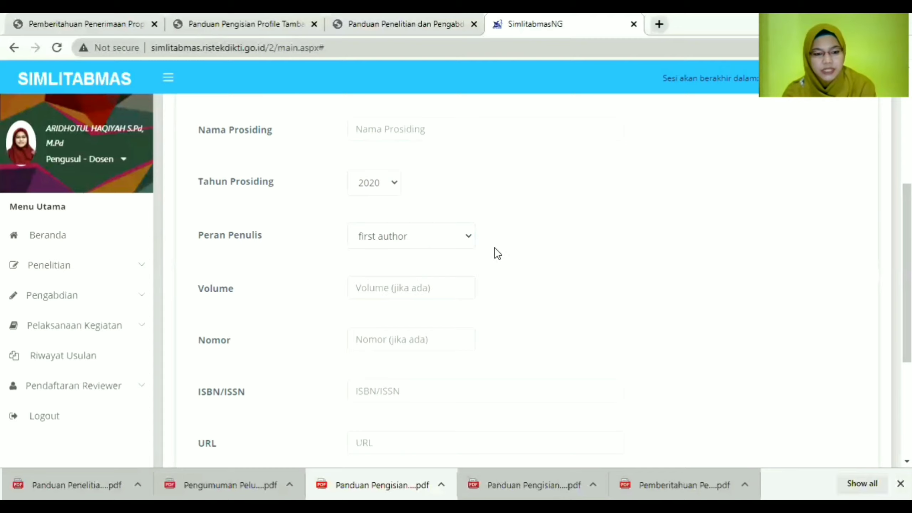
scroll(448, 281, "down", 2)
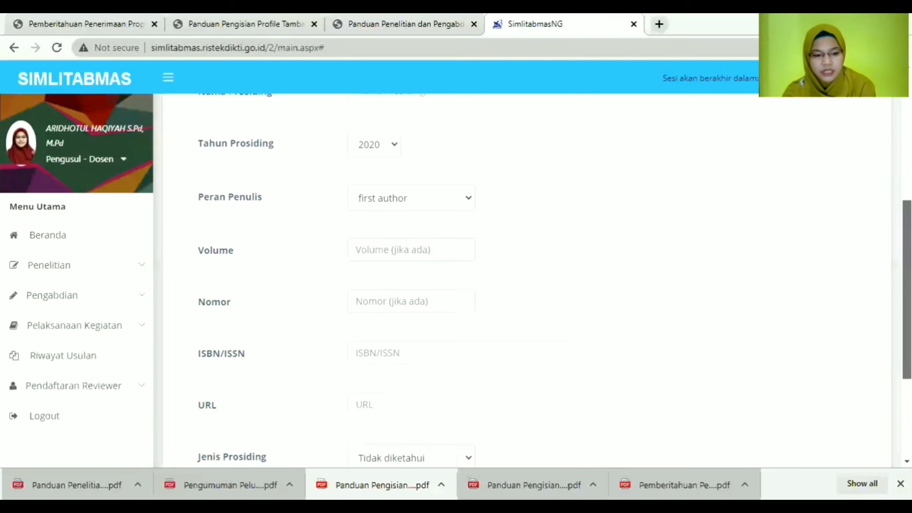
scroll(447, 280, "down", 3)
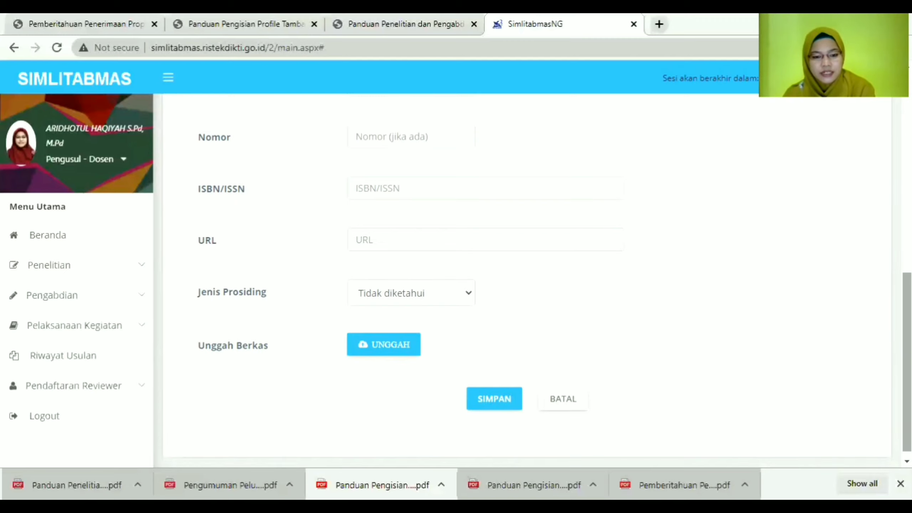
left_click(458, 293)
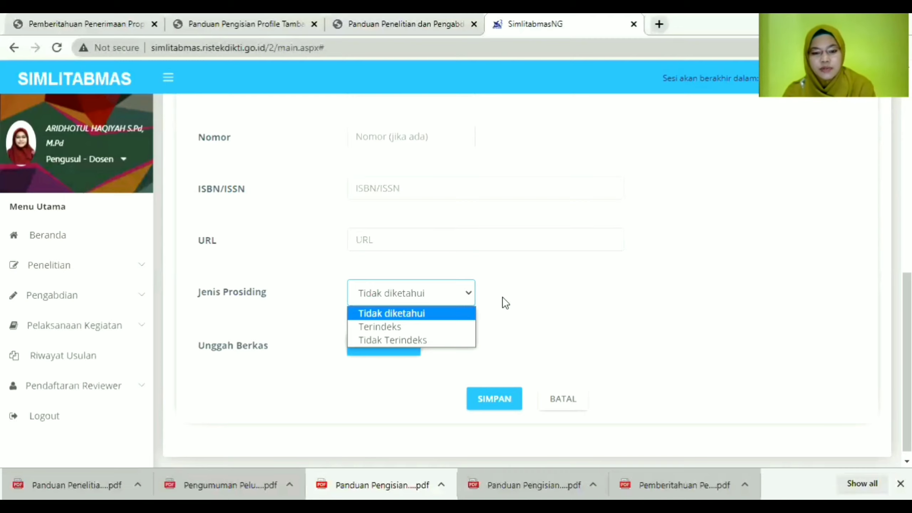
left_click(567, 249)
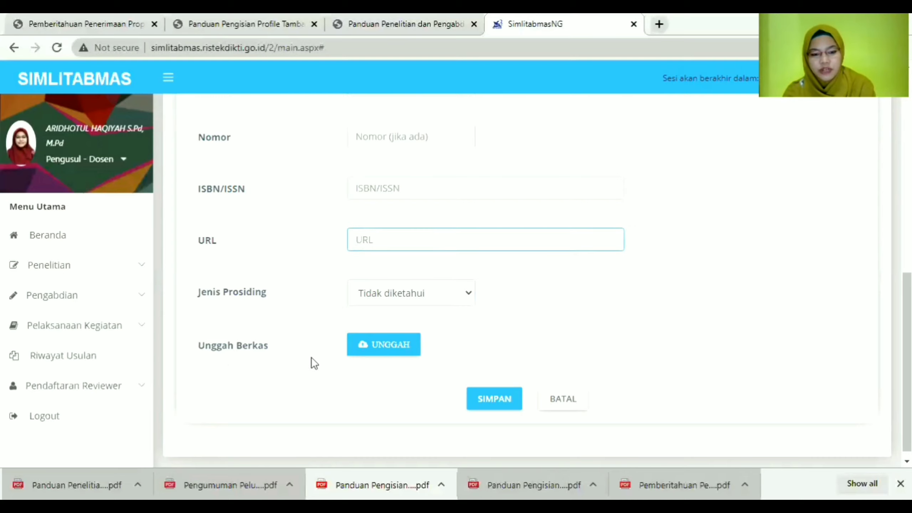
Cancel the blank proceedings article entry and open the Buku section of the profile.
left_click(572, 399)
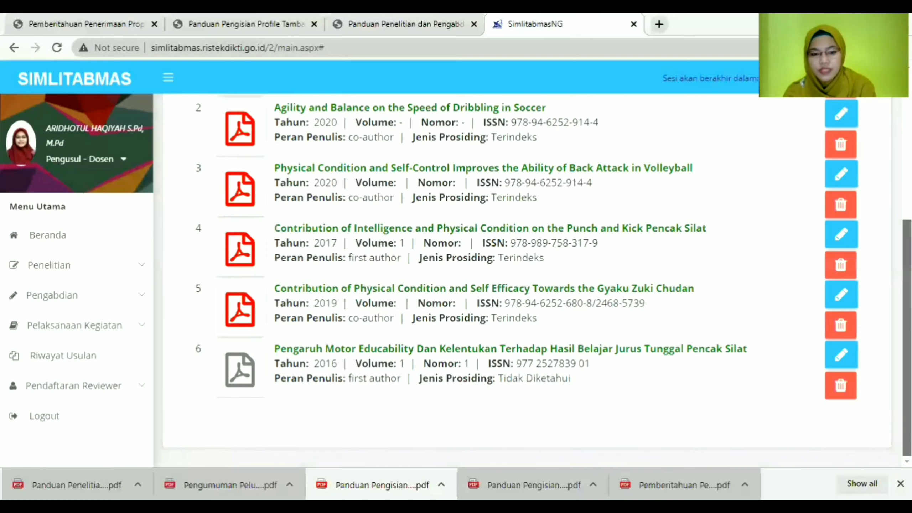
left_click_drag(907, 342, 907, 209)
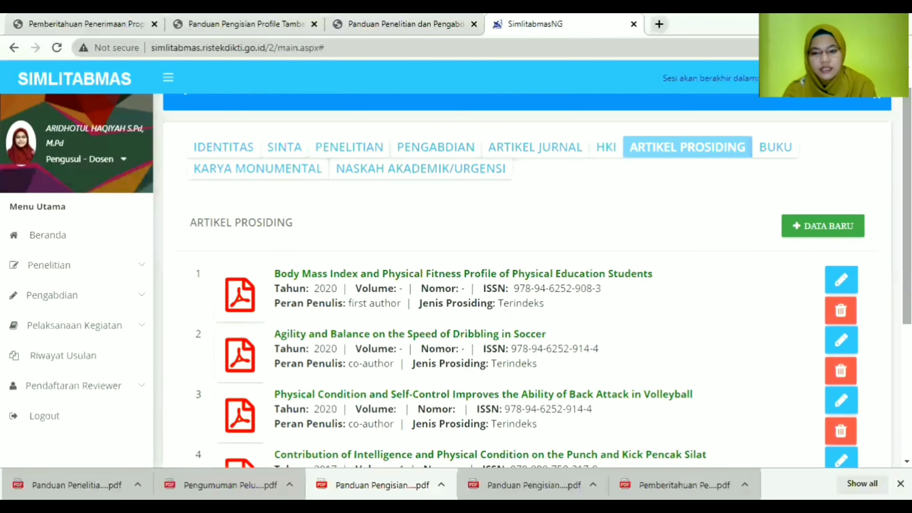
left_click(777, 151)
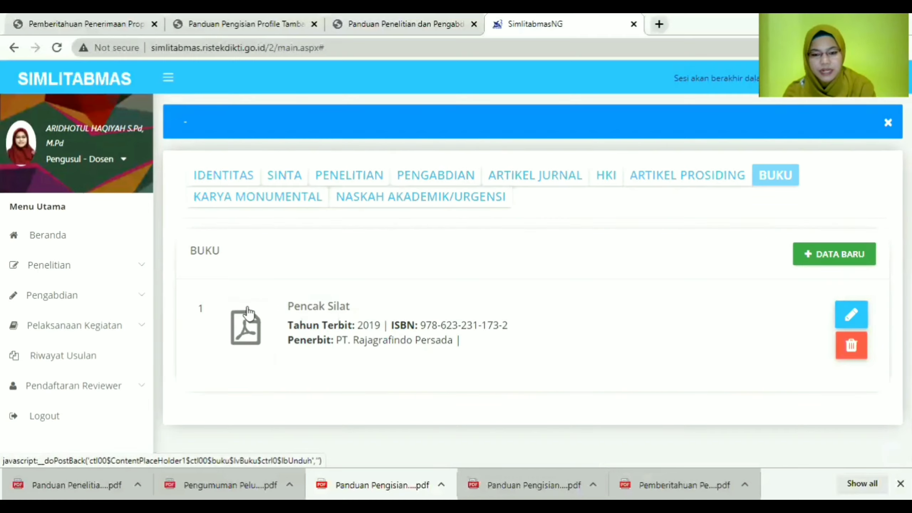
Open a blank Buku entry, review its fields from title to file upload, and cancel it.
left_click(831, 255)
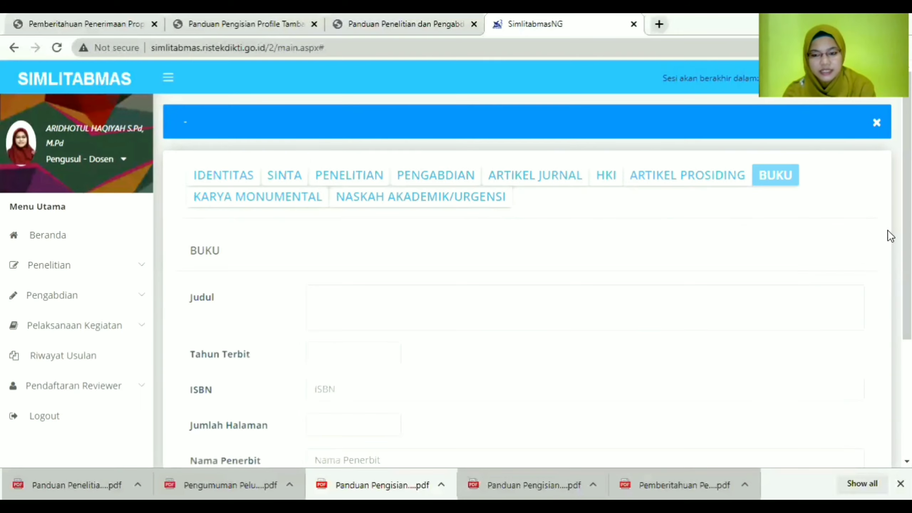
scroll(528, 281, "down", 4)
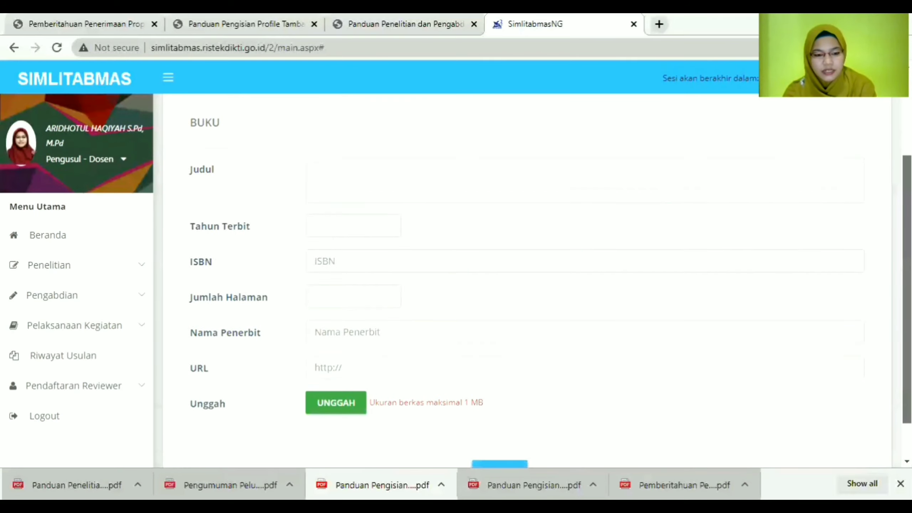
scroll(805, 297, "up", 1)
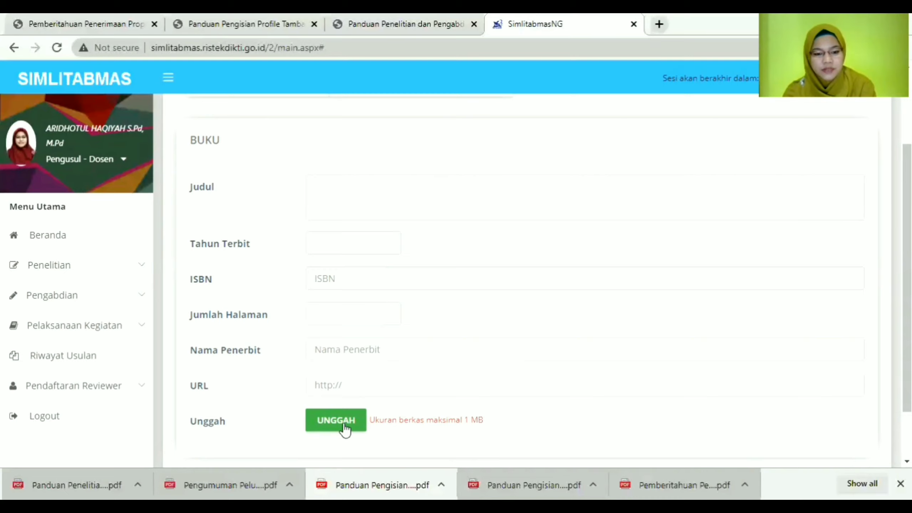
scroll(527, 280, "down", 2)
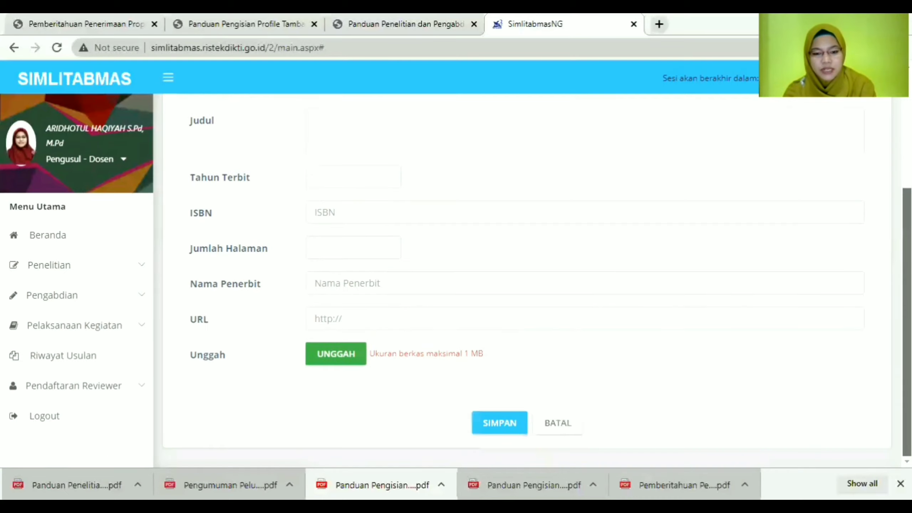
left_click(576, 423)
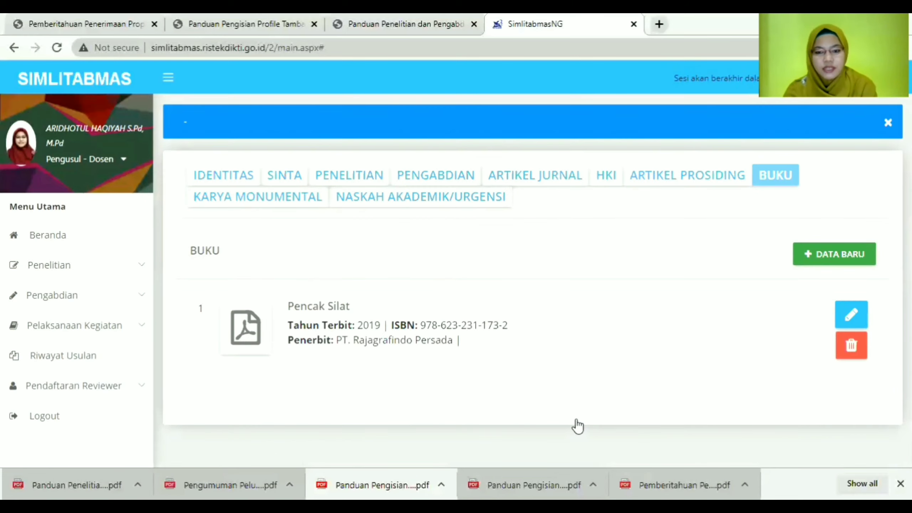
Open the Karya Monumental section and review the fields of a blank new entry.
left_click(266, 201)
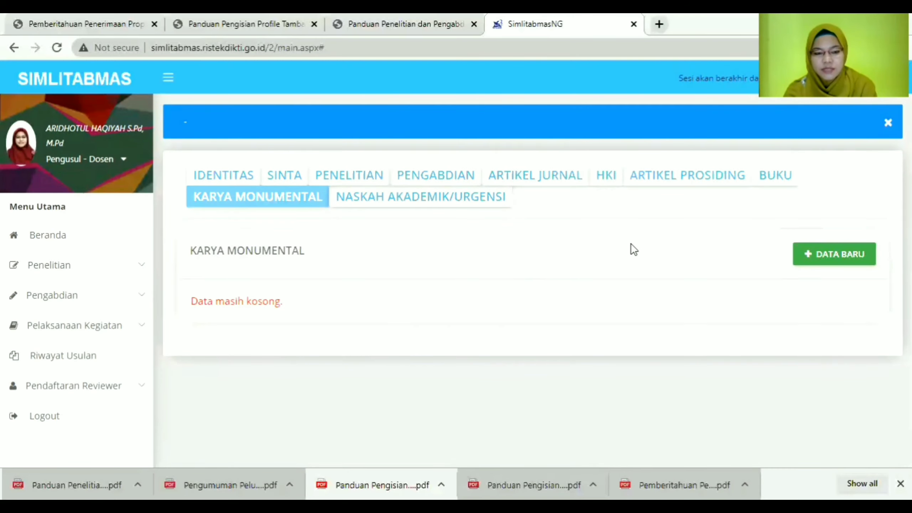
left_click(830, 254)
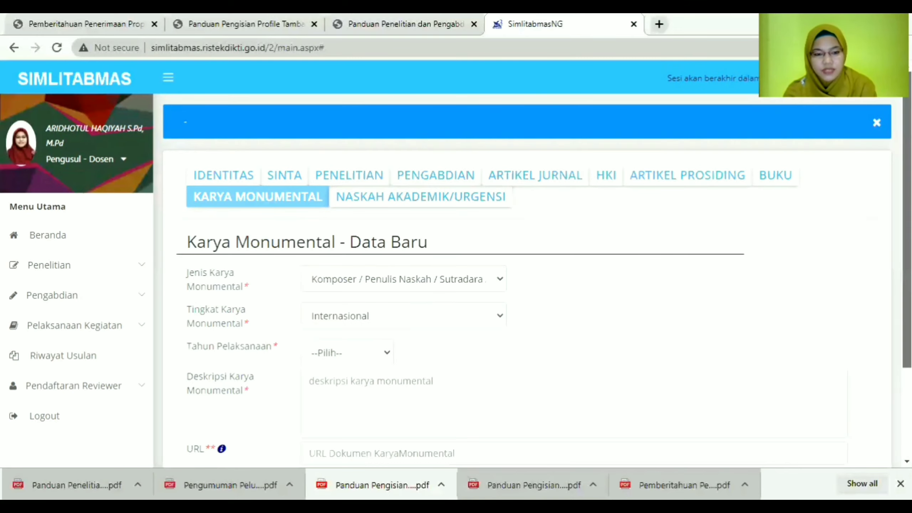
left_click_drag(907, 223, 907, 274)
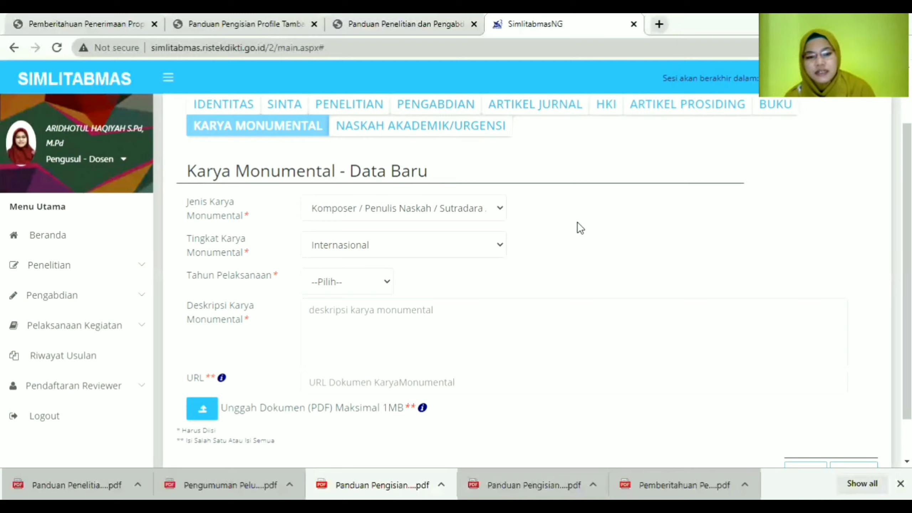
View the available Jenis and Tingkat Karya Monumental options in the blank entry, and cancel it.
left_click(459, 212)
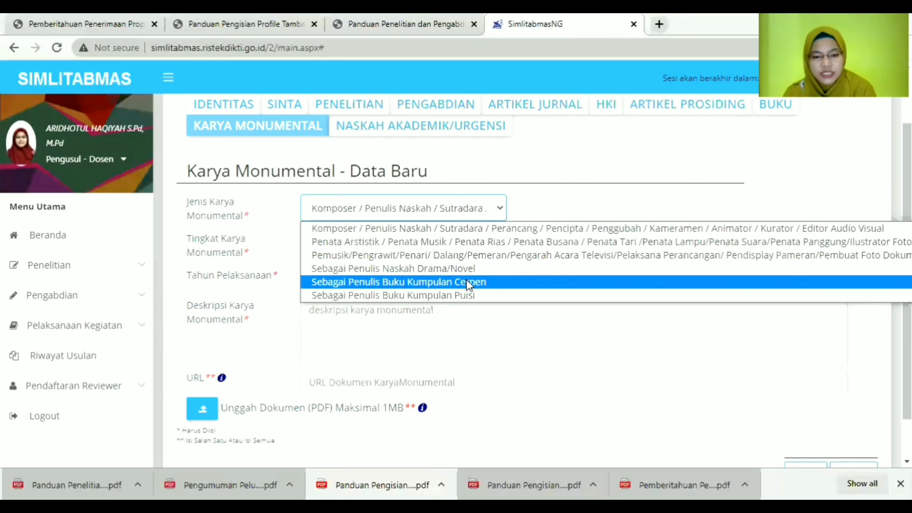
left_click(578, 190)
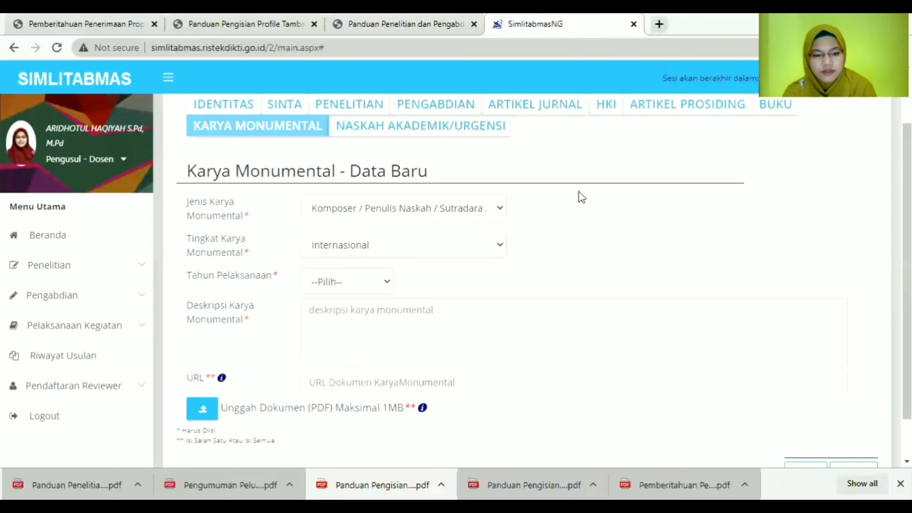
left_click(417, 248)
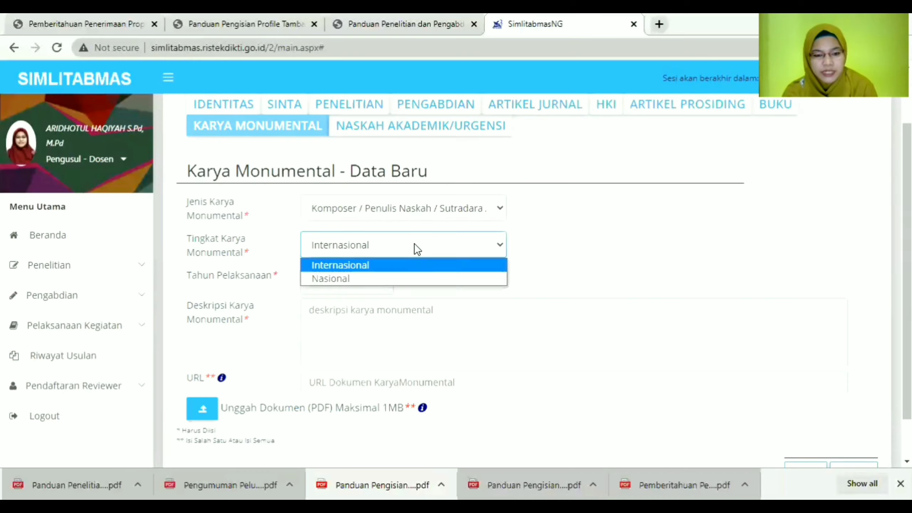
left_click(603, 212)
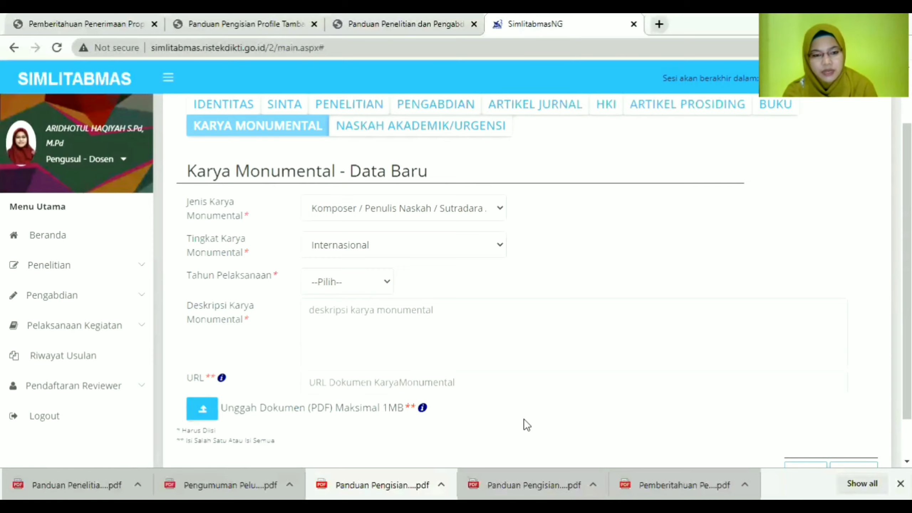
scroll(682, 399, "down", 1)
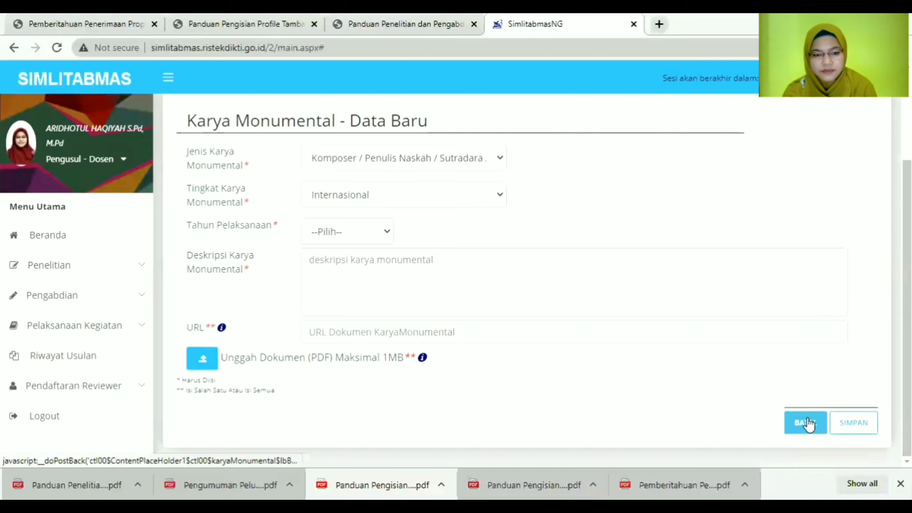
left_click(805, 421)
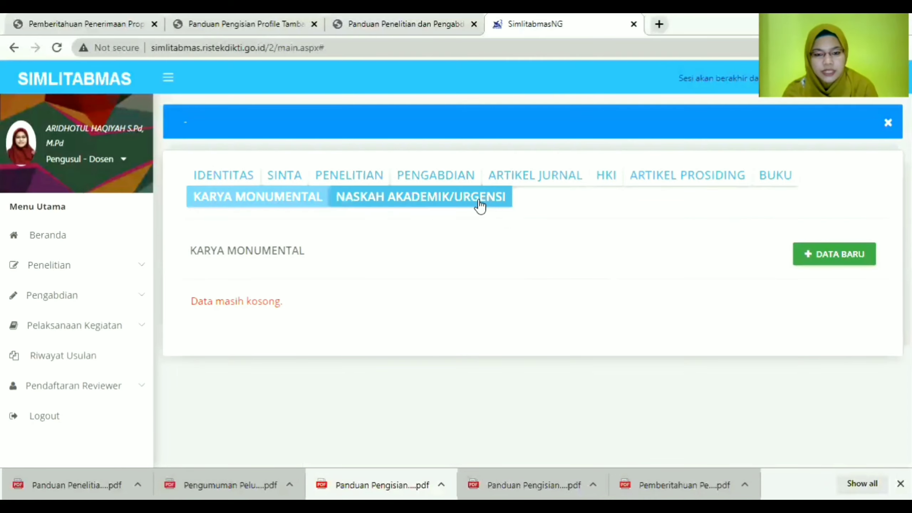
Open the Naskah Akademik/Urgensi section and bring up a blank manuscript entry.
left_click(481, 206)
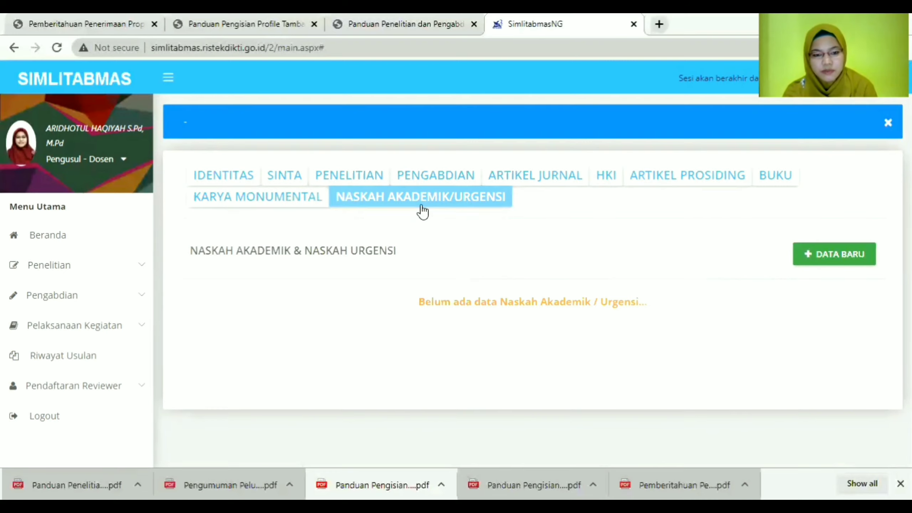
left_click(817, 260)
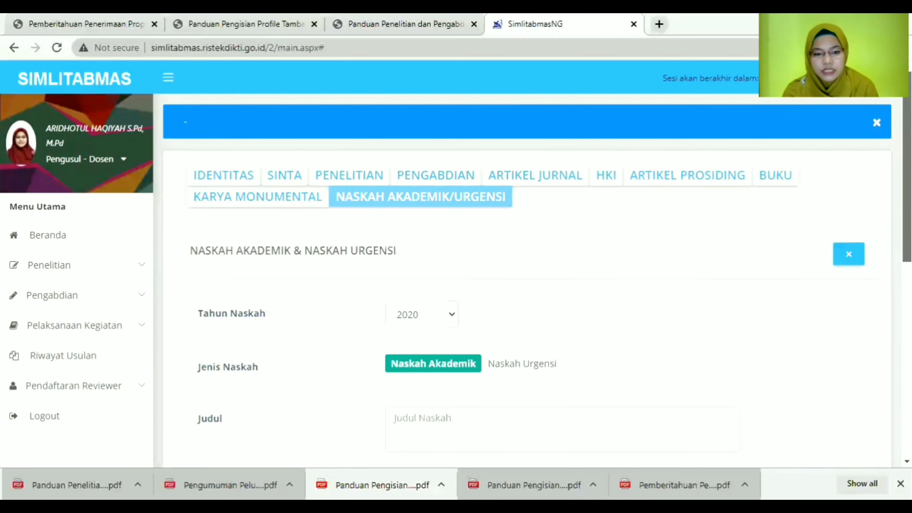
scroll(785, 265, "down", 3)
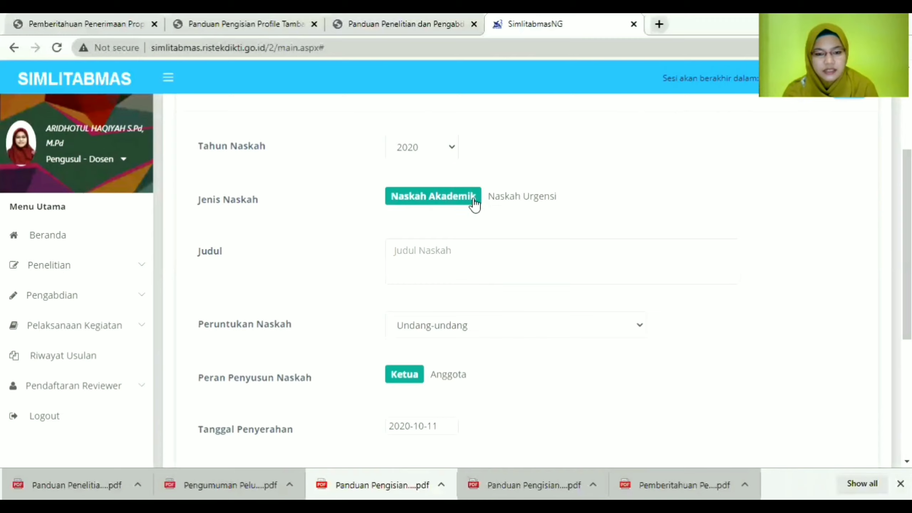
Try both manuscript types, ending on Naskah Akademik, and view the available Peruntukan Naskah options.
left_click(506, 201)
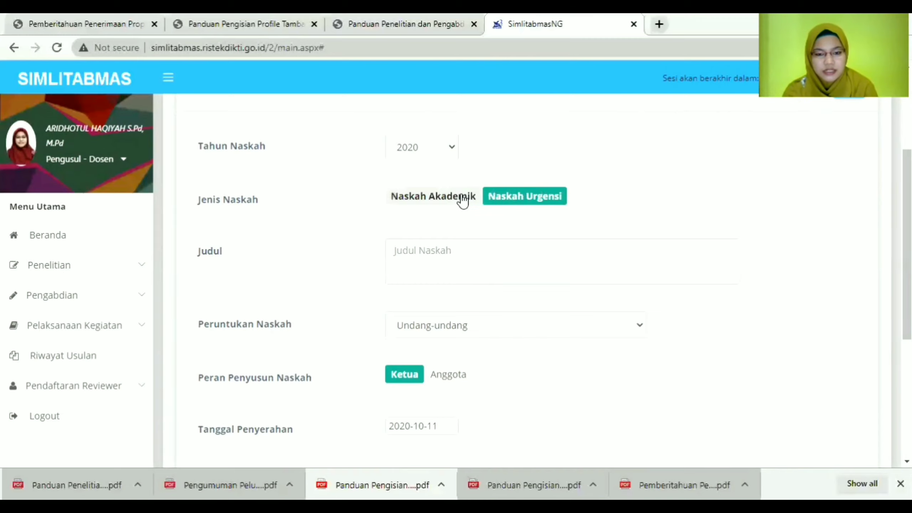
left_click(463, 201)
left_click(507, 201)
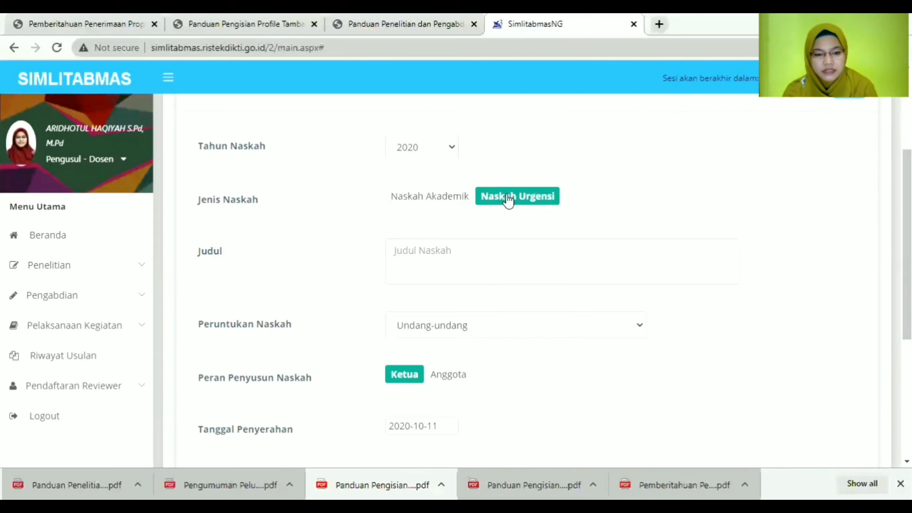
left_click(446, 330)
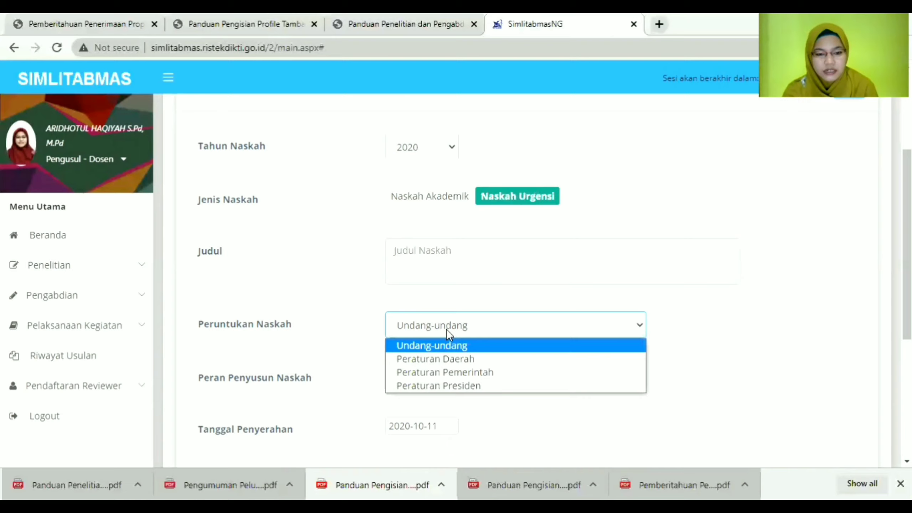
left_click(454, 201)
left_click(483, 328)
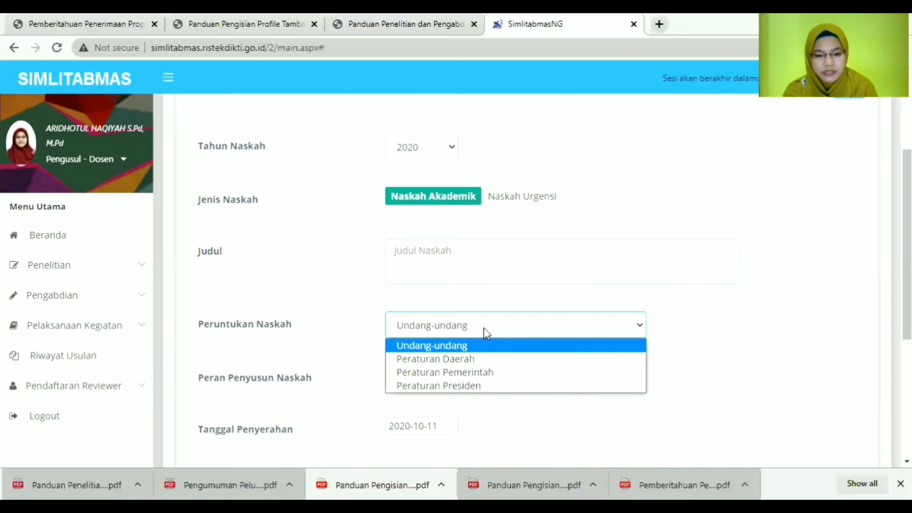
left_click(732, 365)
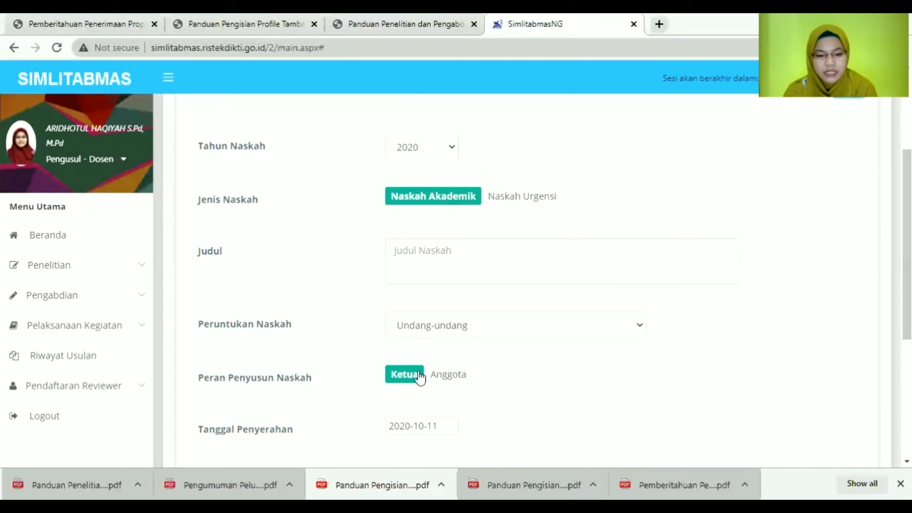
Review the submission date, receiving official, URL and file upload fields of the manuscript entry, and cancel it.
left_click_drag(907, 248, 907, 335)
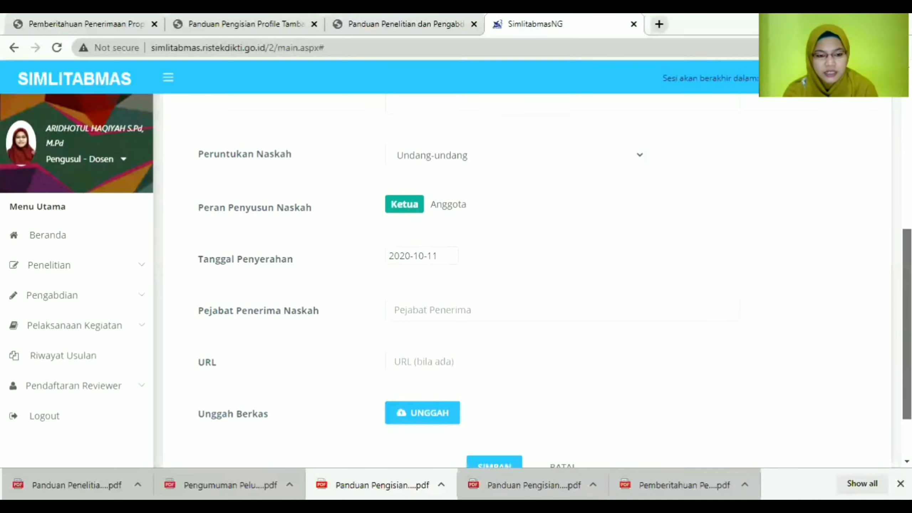
scroll(252, 284, "down", 1)
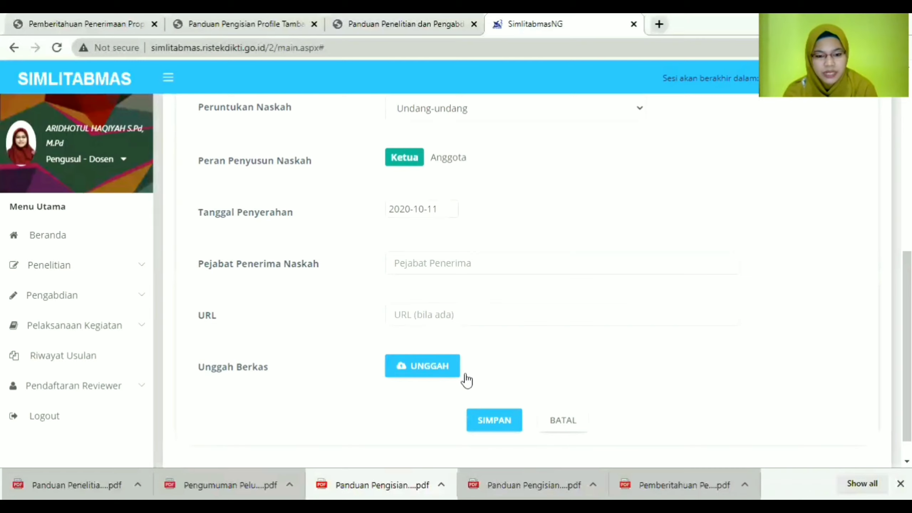
left_click(448, 376)
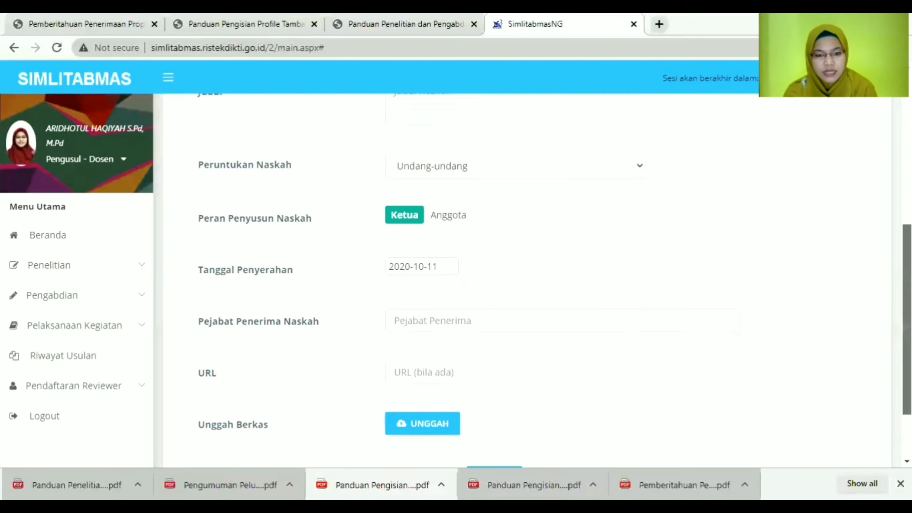
left_click_drag(907, 266, 905, 397)
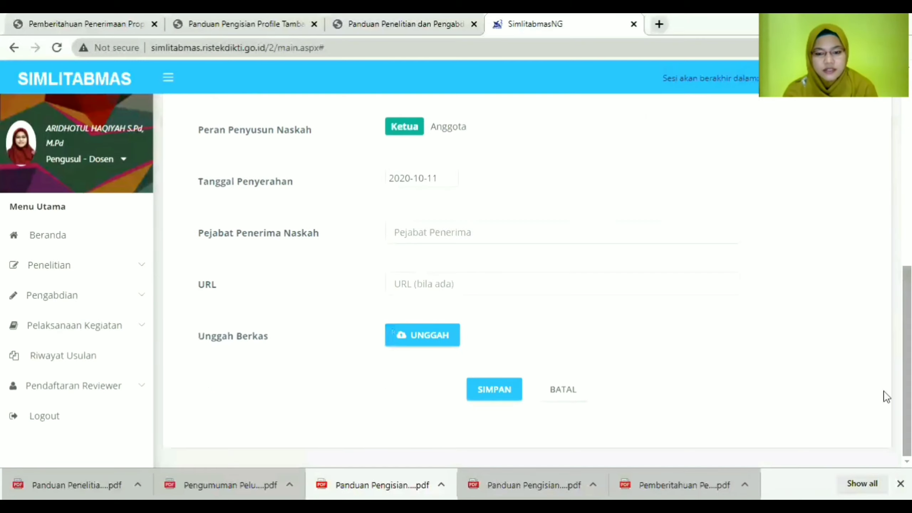
left_click(557, 389)
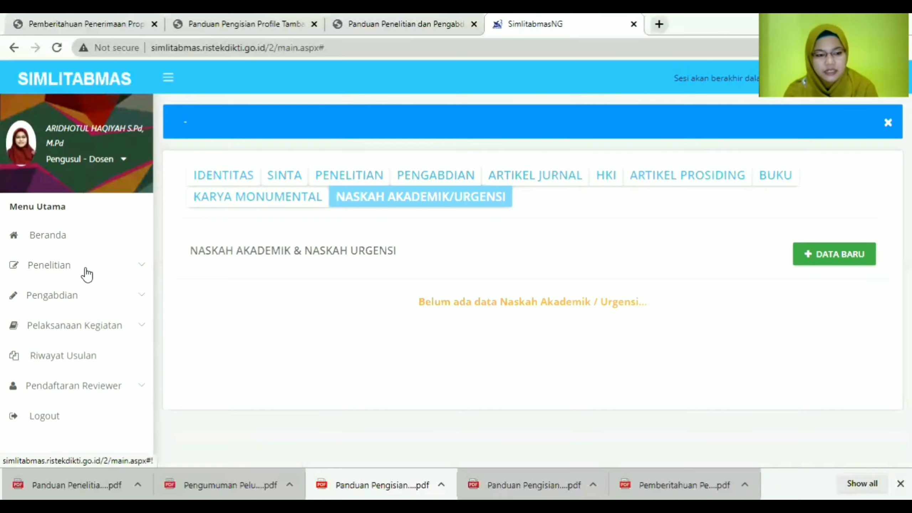
Open Usulan Baru for Penelitian and continue past the general requirements with proposal year 2020 and implementation year 2021.
left_click(137, 268)
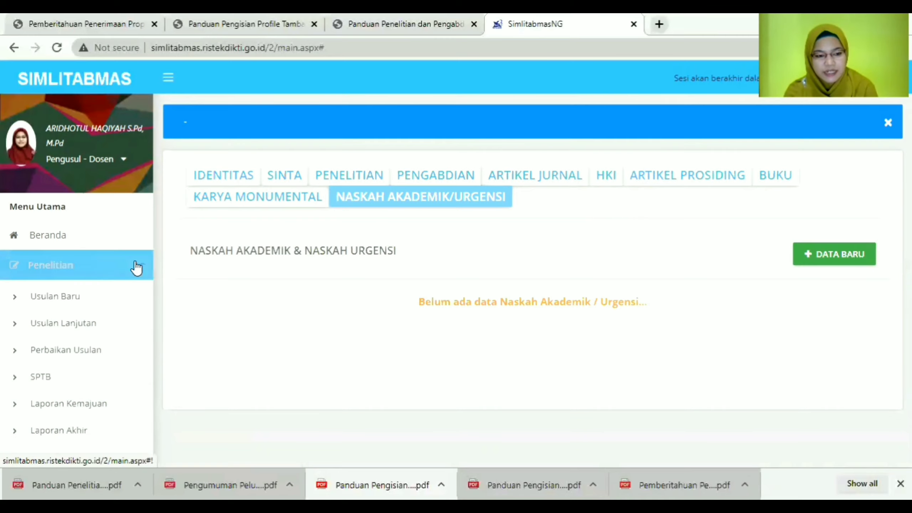
left_click(72, 299)
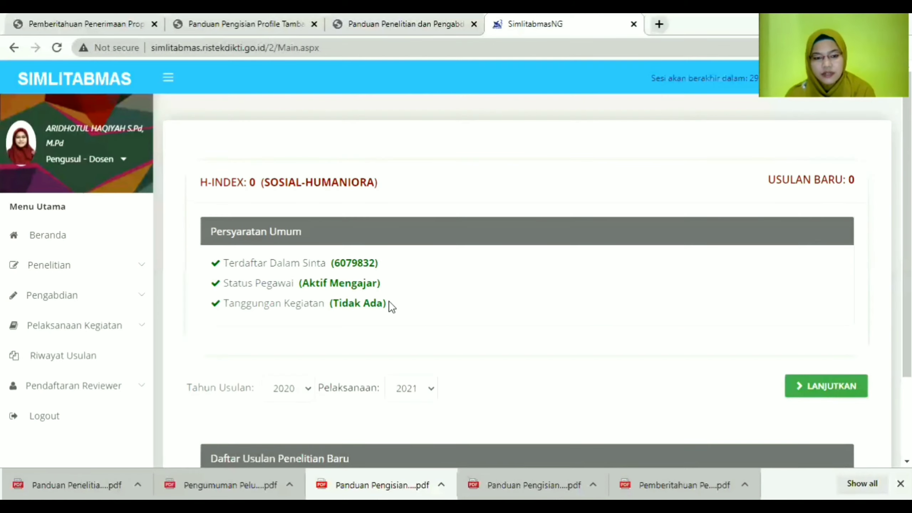
left_click(821, 386)
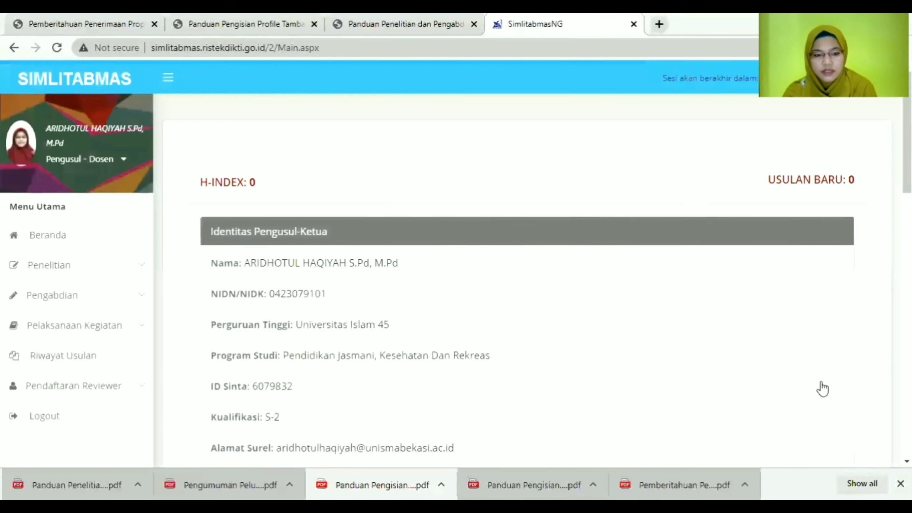
Review the lead proposer's identity, the available research schemes and the Rekam Jejak publication records down to the end of the page.
scroll(527, 281, "down", 2)
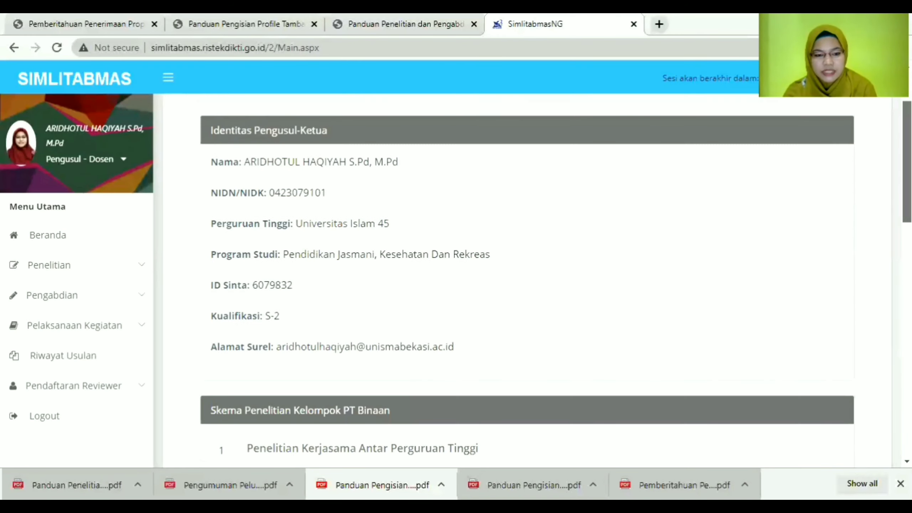
scroll(527, 280, "down", 6)
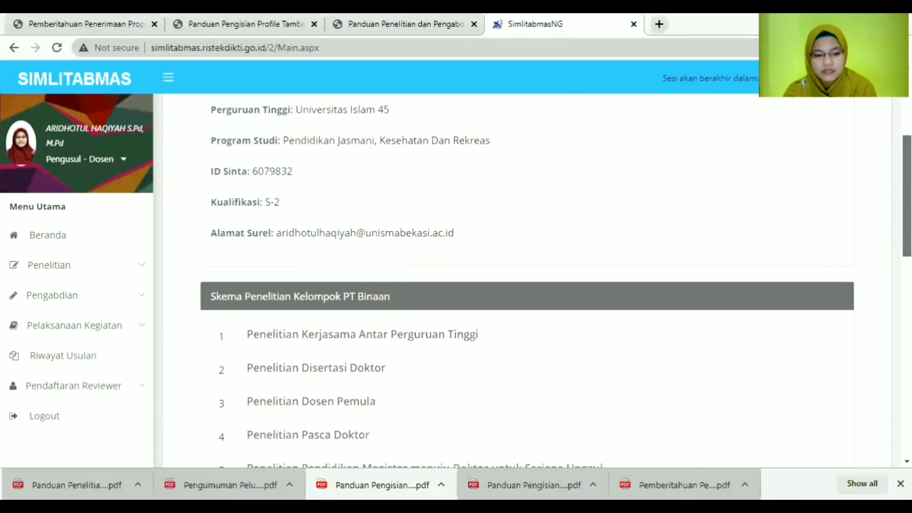
scroll(527, 281, "down", 2)
scroll(527, 281, "down", 6)
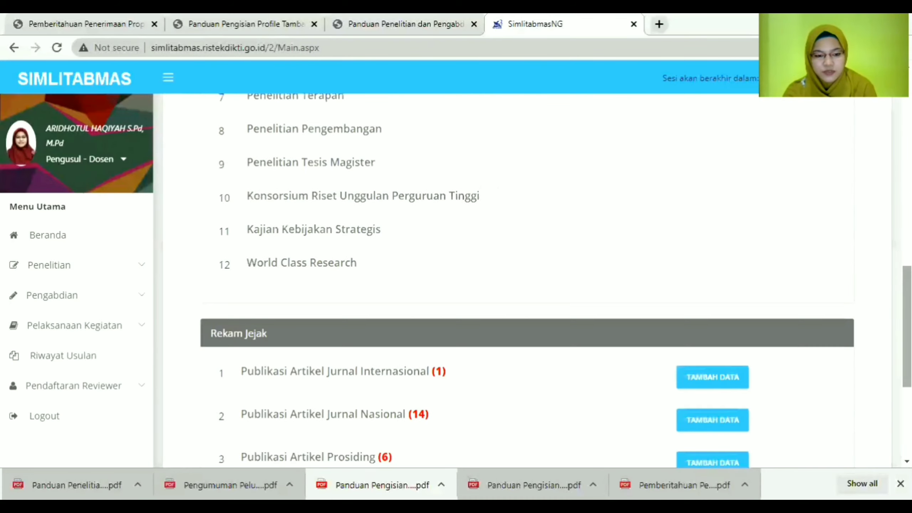
scroll(429, 272, "down", 5)
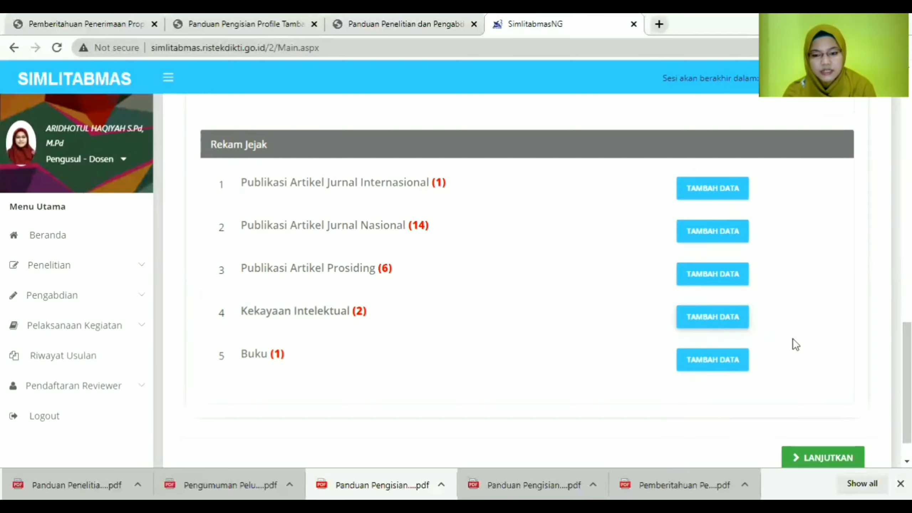
scroll(524, 281, "down", 1)
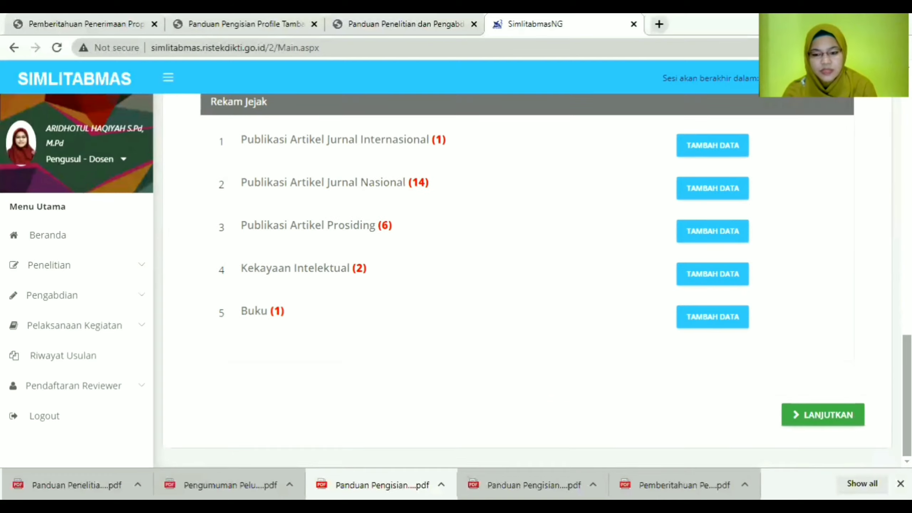
Continue to the Identitas Usulan stage of the new research proposal and activate the empty Judul field.
left_click(811, 414)
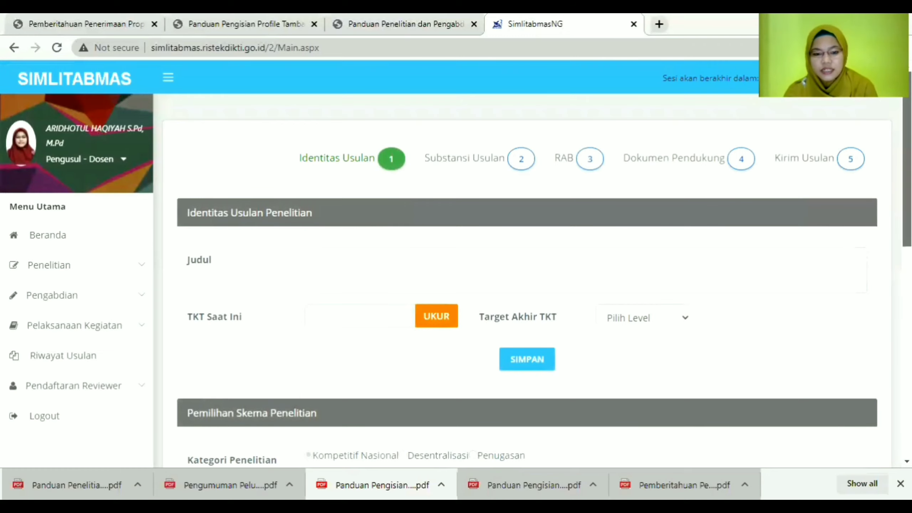
scroll(908, 162, "down", 3)
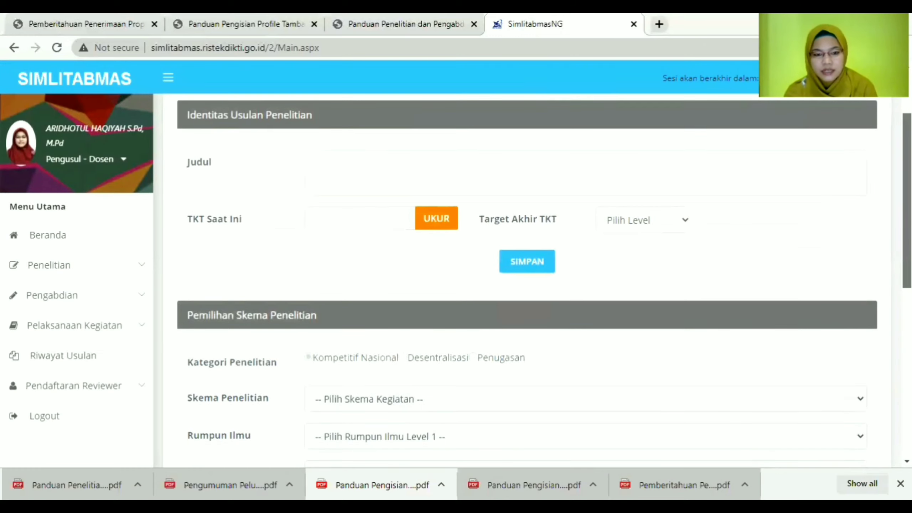
scroll(408, 164, "down", 1)
left_click(352, 155)
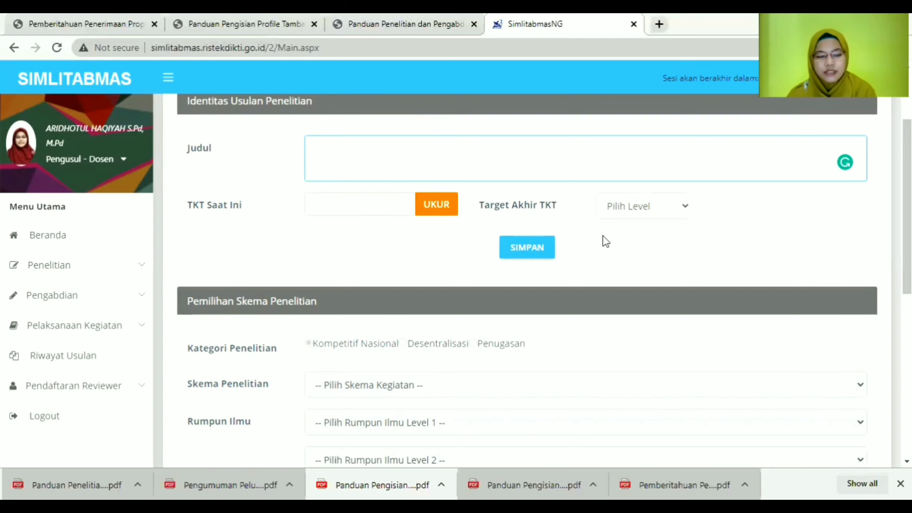
Consult the 2021 proposal acceptance announcement PDF from its funded schemes back up to the submission dates, and return to the proposal form.
left_click(224, 17)
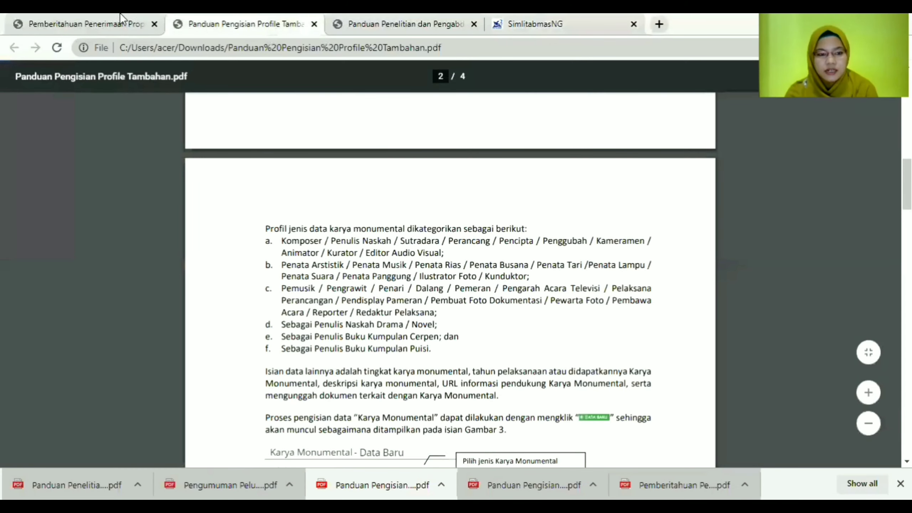
left_click(86, 23)
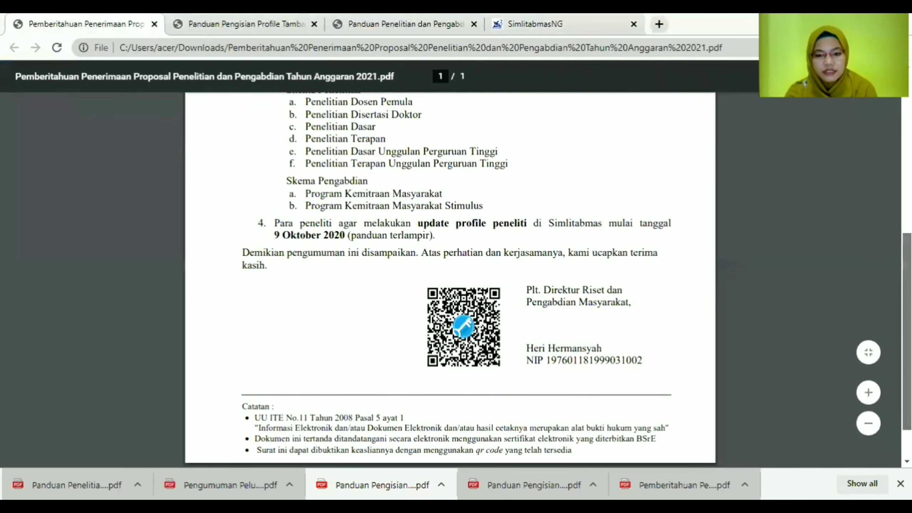
scroll(884, 248, "up", 10)
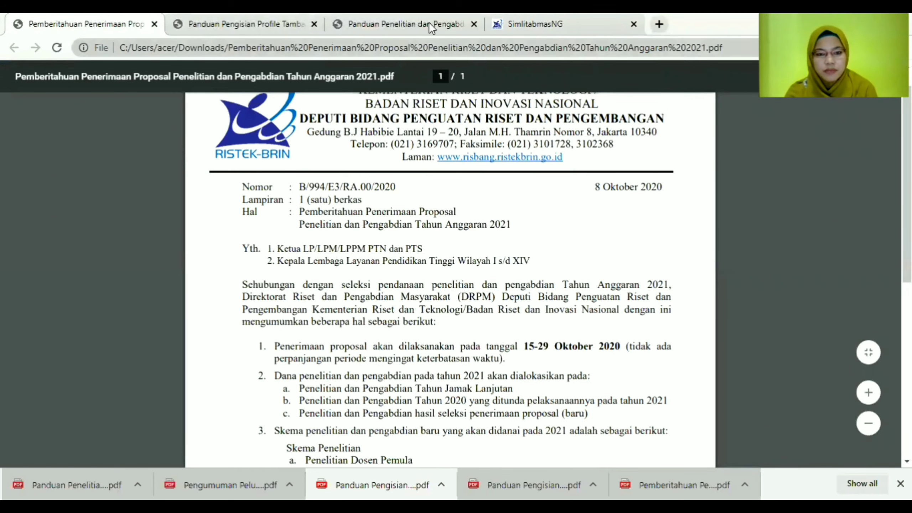
left_click(527, 20)
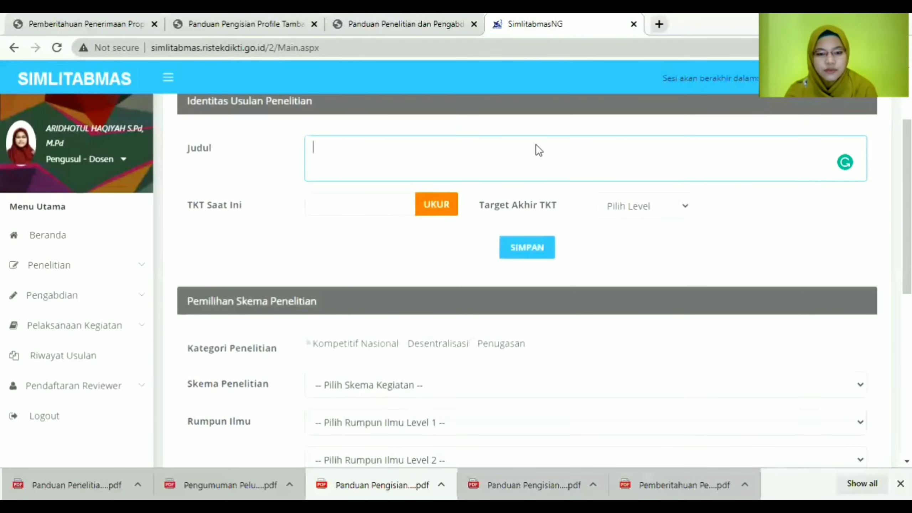
Expand the Penelitian submenu and review the proposal form's title, TKT and Pemilihan Skema Penelitian fields down to Lama Kegiatan.
scroll(230, 262, "up", 2)
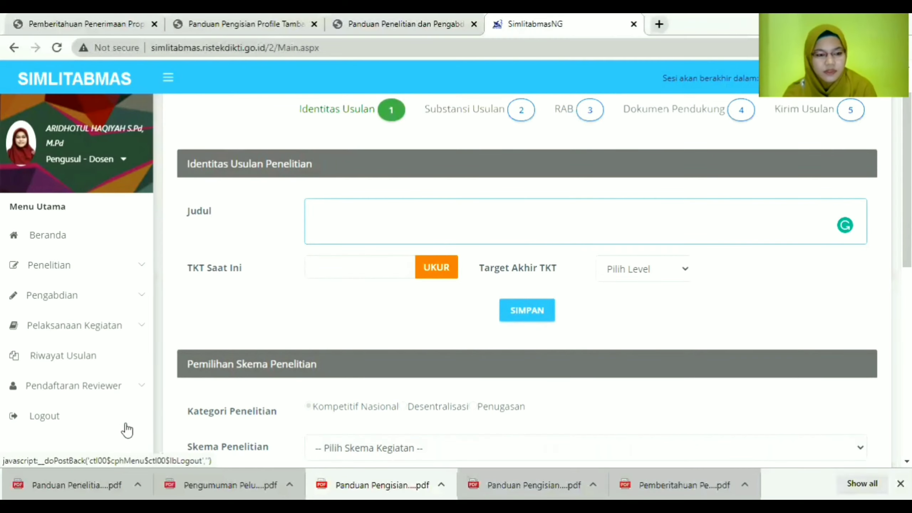
left_click(119, 271)
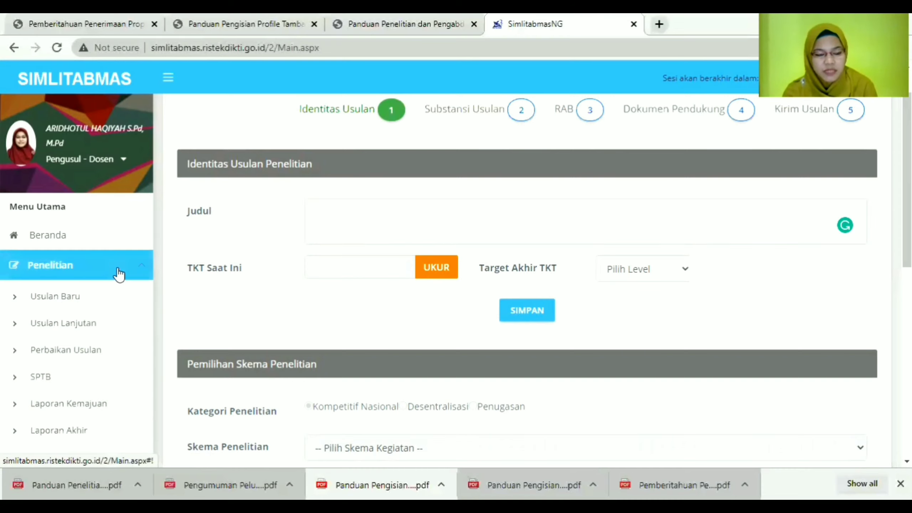
scroll(526, 273, "down", 2)
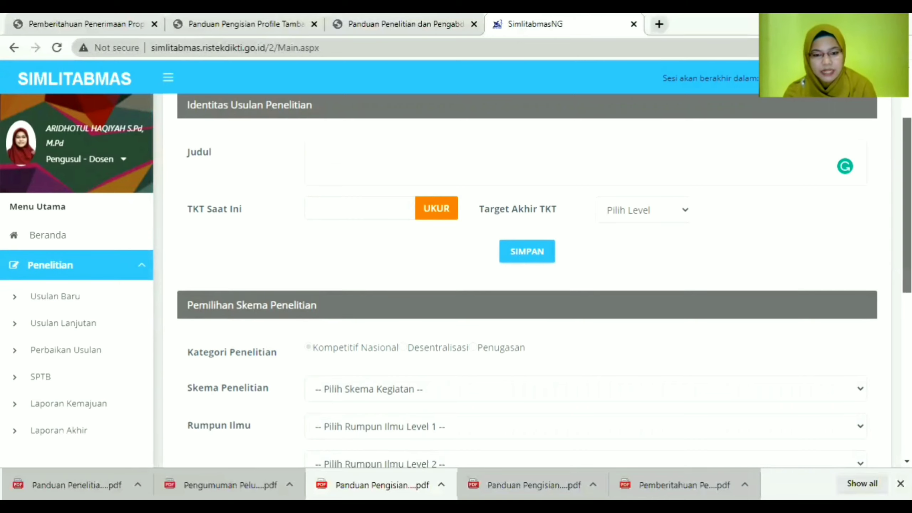
scroll(707, 166, "down", 2)
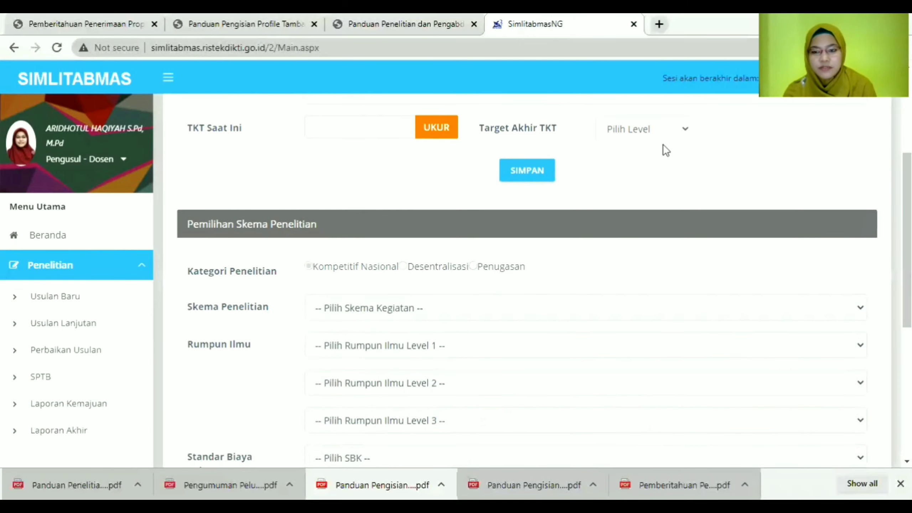
scroll(658, 140, "down", 3)
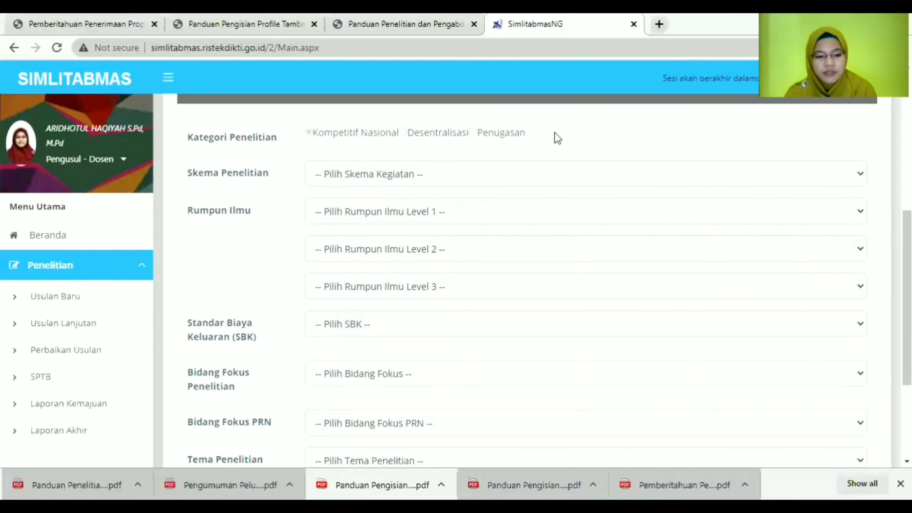
mouse_move(907, 276)
left_mouse_down()
mouse_move(907, 342)
mouse_move(907, 271)
left_mouse_up()
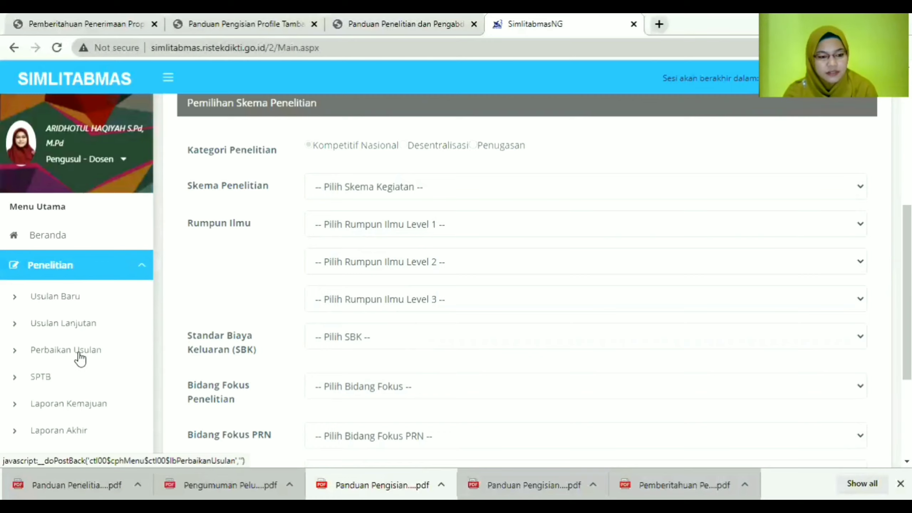
left_click_drag(907, 269, 907, 346)
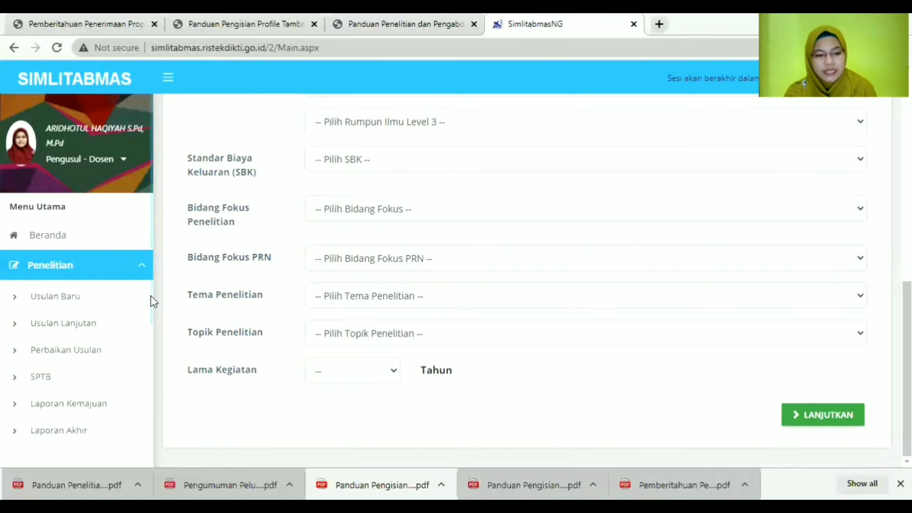
Review the remaining Penelitian submenu entries and the other main menu items down to Logout.
scroll(151, 306, "down", 2)
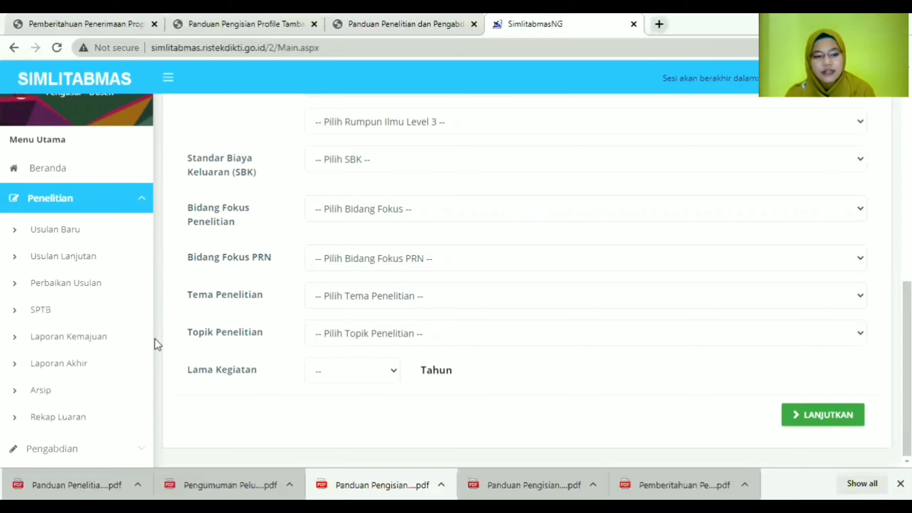
scroll(152, 328, "down", 2)
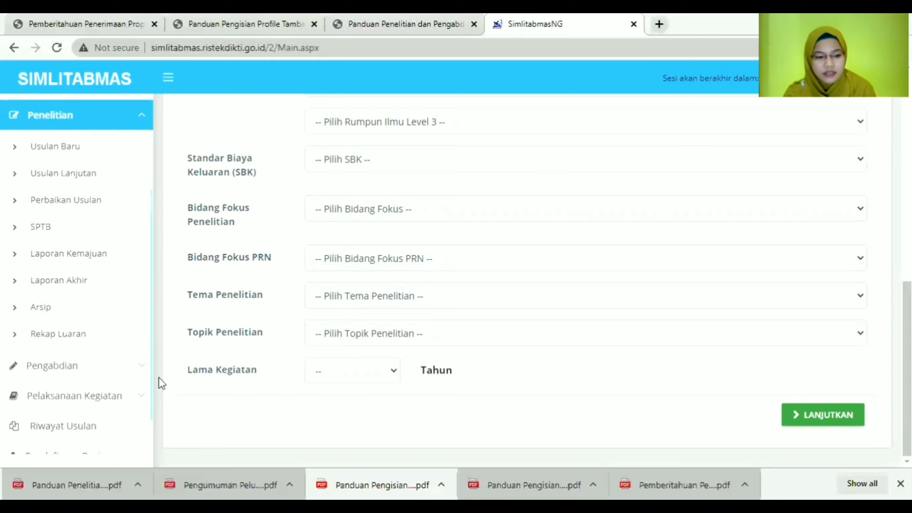
left_click_drag(158, 377, 159, 422)
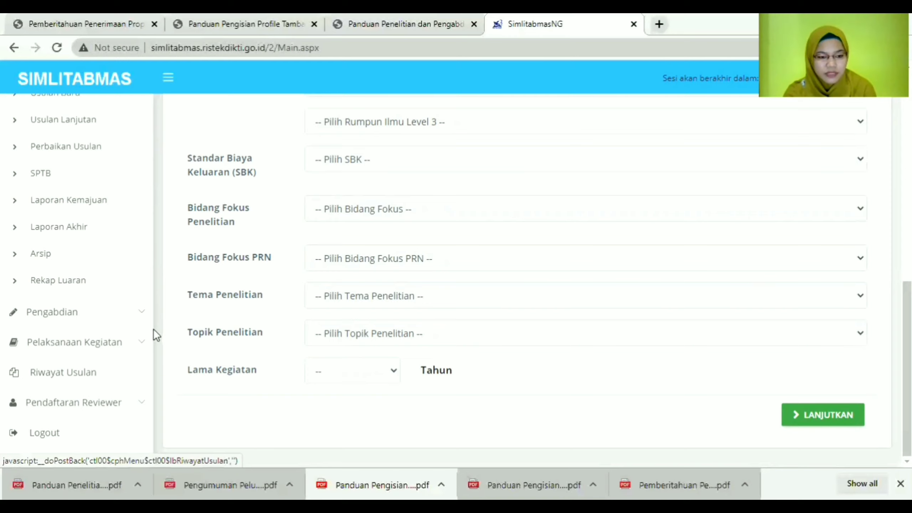
scroll(151, 328, "up", 5)
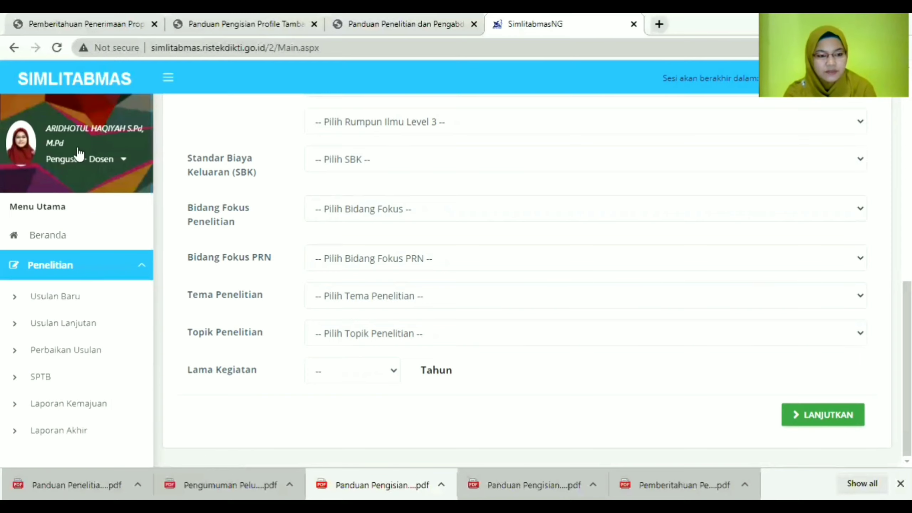
Open Beranda and review the lecturer's Identitas profile, including the photo and personal details.
left_click(63, 234)
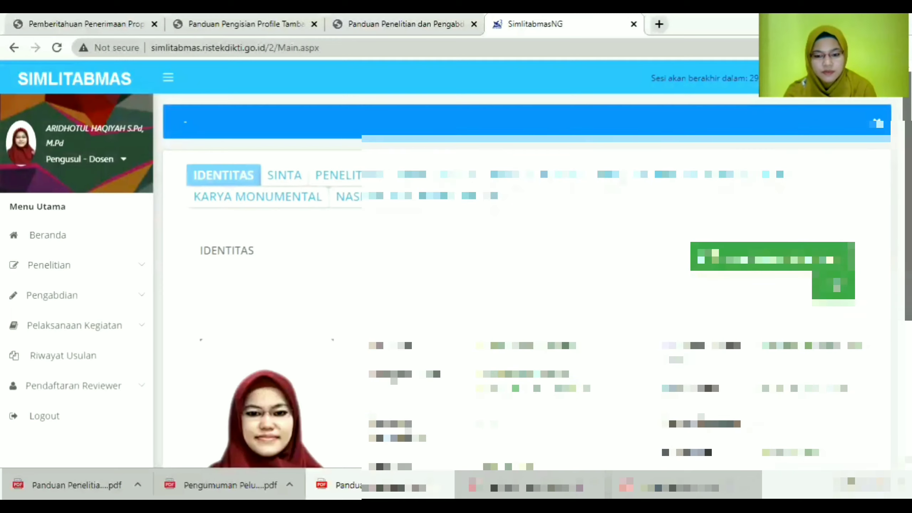
scroll(435, 365, "down", 5)
mouse_move(908, 331)
left_mouse_down()
mouse_move(909, 257)
mouse_move(909, 326)
left_mouse_up()
mouse_move(252, 239)
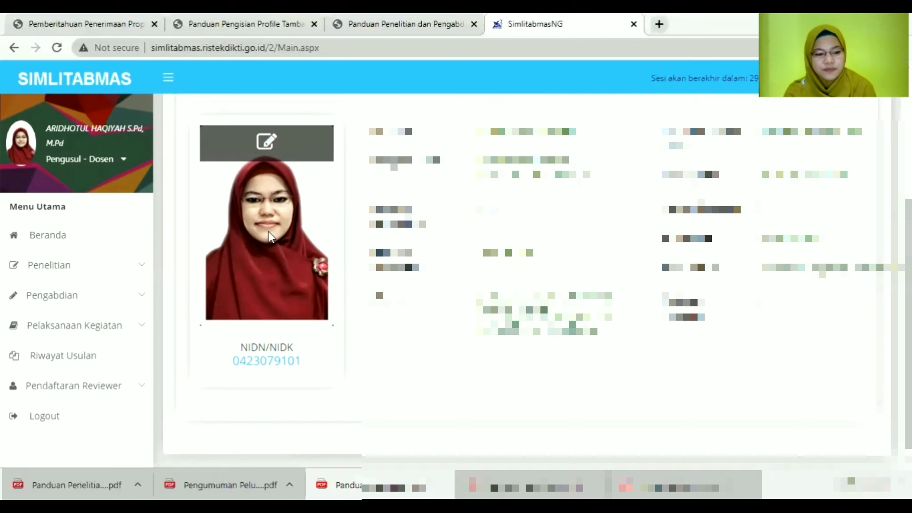
Open Riwayat Usulan and review the past Penelitian Dosen Pemula proposals with their years, focus fields and personnel.
left_click(85, 363)
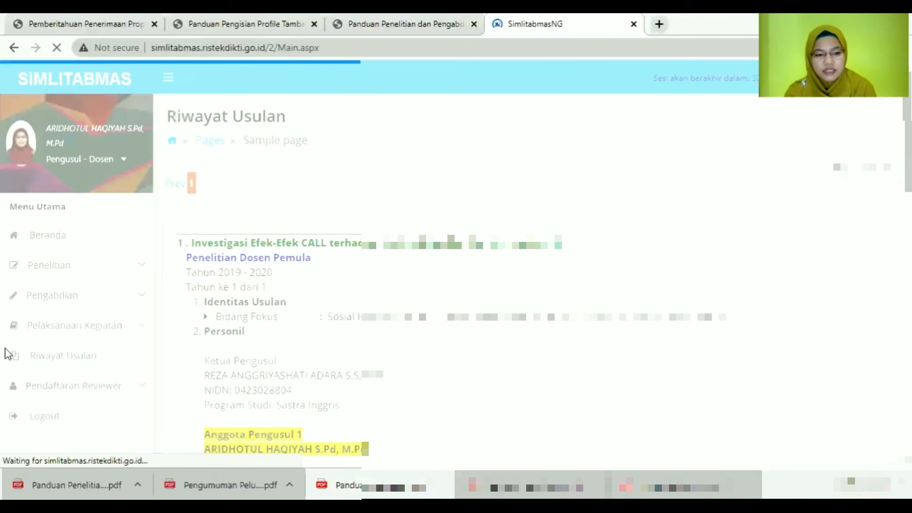
scroll(456, 281, "down", 5)
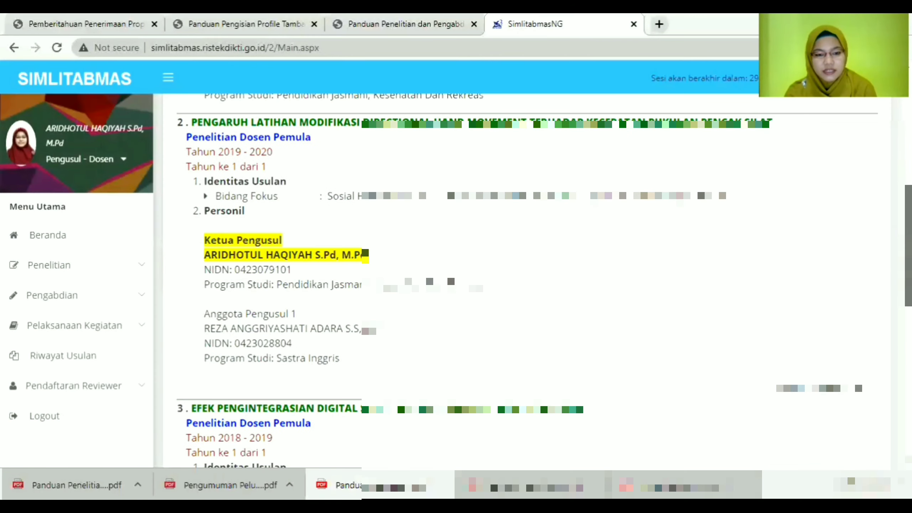
scroll(456, 281, "up", 5)
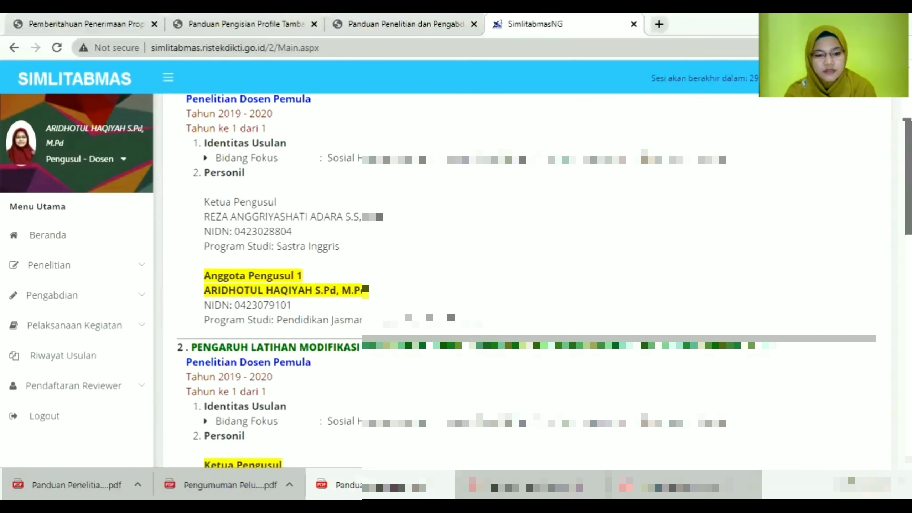